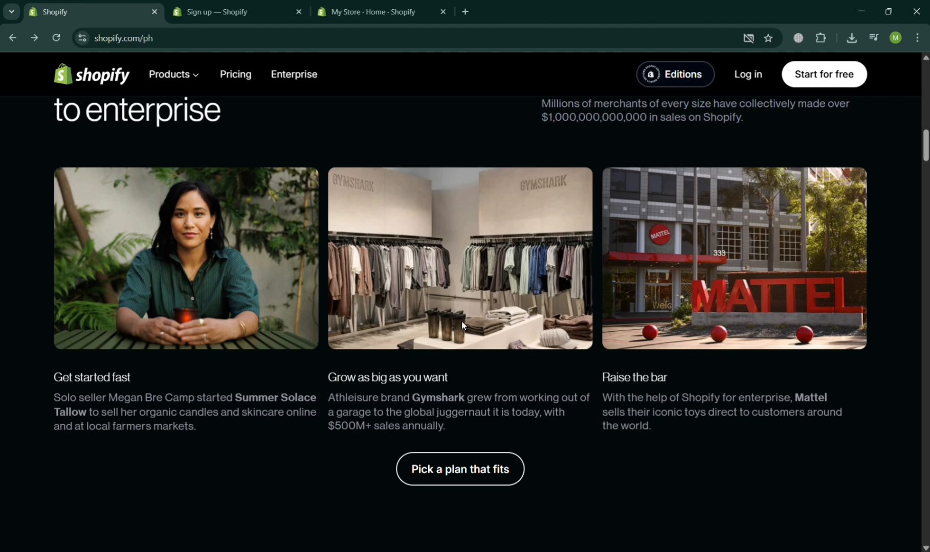
Step: Look through the Shopify homepage's feature sections on selling, shipping, store management and AI tools
{"action": "scroll", "coordinate": [462, 324], "scroll_direction": "down", "scroll_amount": 10}
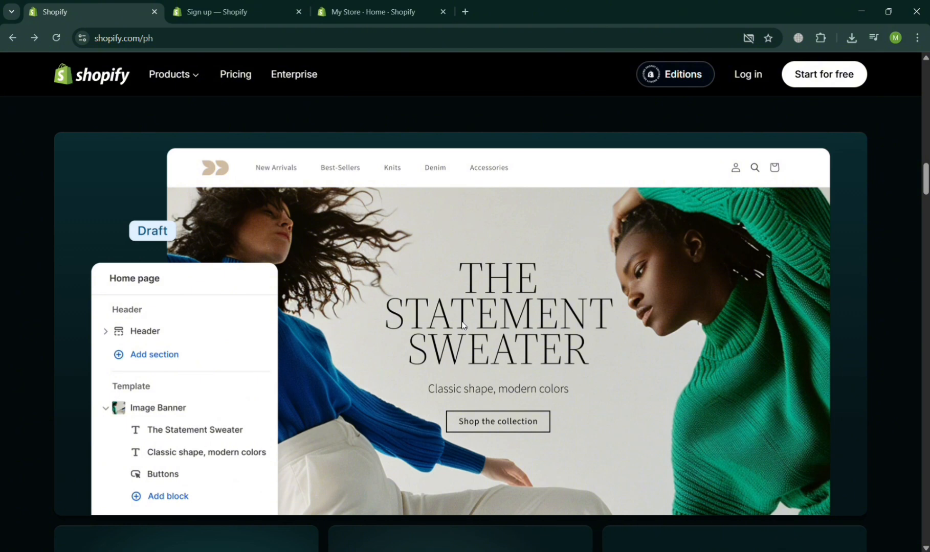
{"action": "scroll", "coordinate": [462, 325], "scroll_direction": "down", "scroll_amount": 12}
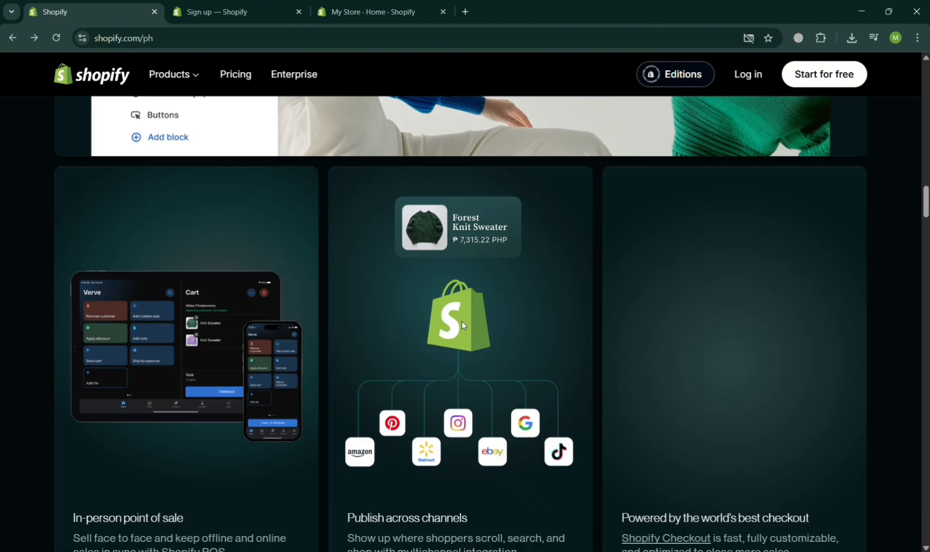
{"action": "scroll", "coordinate": [462, 322], "scroll_direction": "down", "scroll_amount": 10}
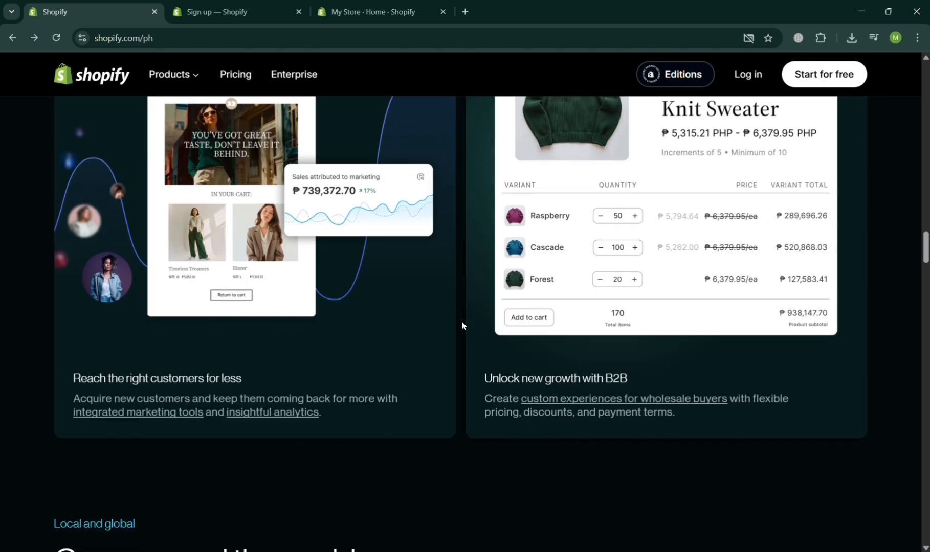
{"action": "scroll", "coordinate": [462, 323], "scroll_direction": "down", "scroll_amount": 5}
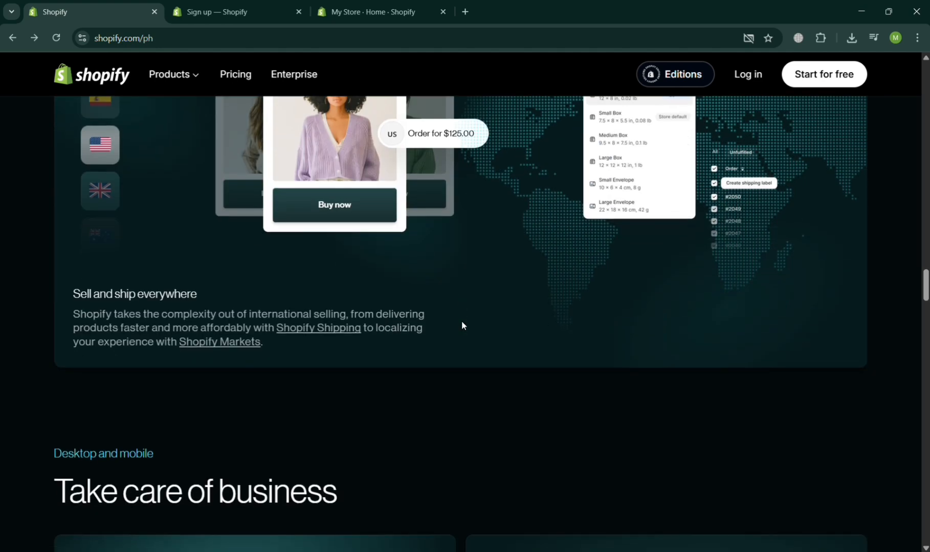
{"action": "scroll", "coordinate": [461, 326], "scroll_direction": "down", "scroll_amount": 4}
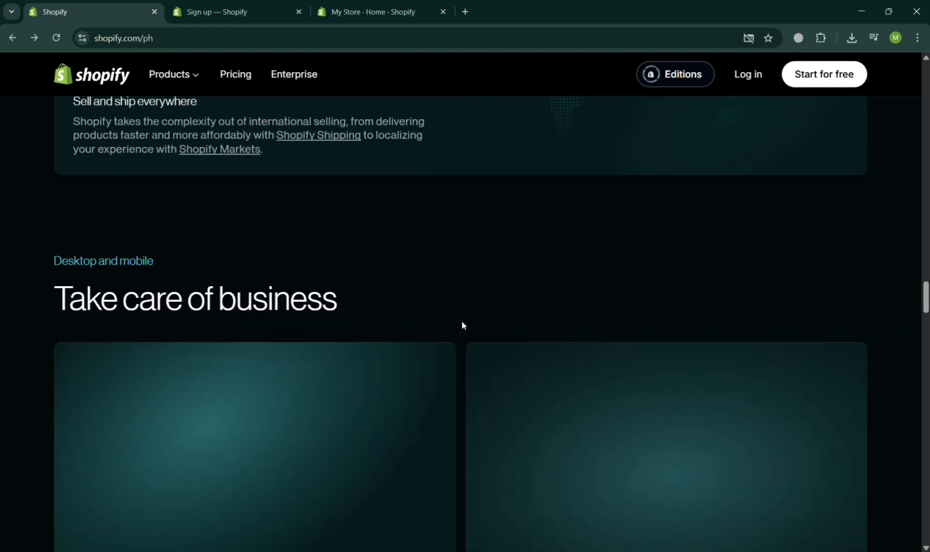
{"action": "scroll", "coordinate": [462, 325], "scroll_direction": "down", "scroll_amount": 10}
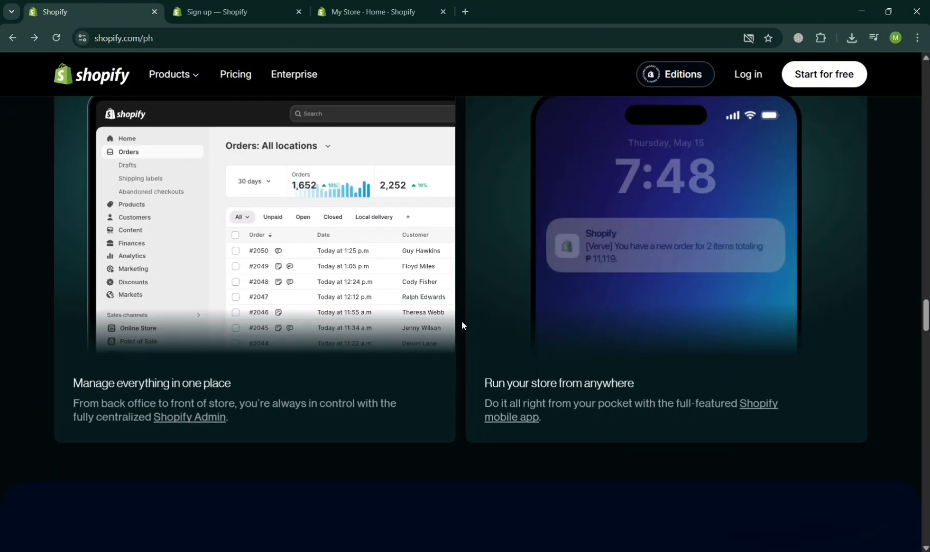
{"action": "scroll", "coordinate": [462, 325], "scroll_direction": "down", "scroll_amount": 2}
{"action": "scroll", "coordinate": [461, 325], "scroll_direction": "down", "scroll_amount": 18}
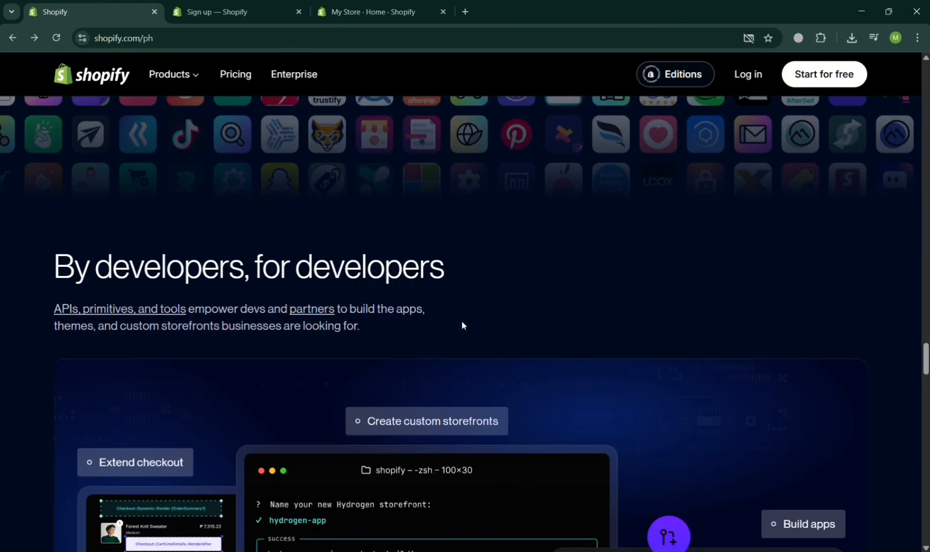
{"action": "scroll", "coordinate": [462, 324], "scroll_direction": "down", "scroll_amount": 20}
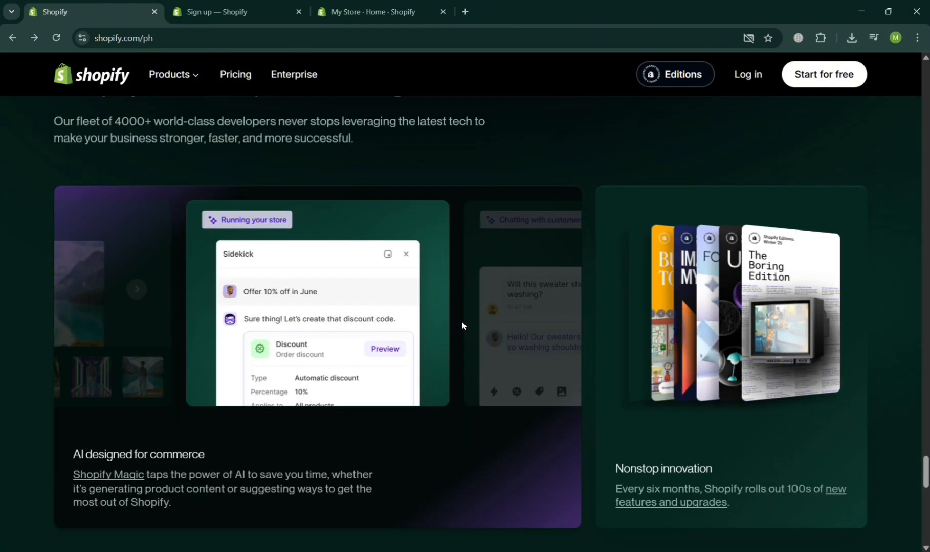
{"action": "scroll", "coordinate": [462, 326], "scroll_direction": "down", "scroll_amount": 5}
{"action": "scroll", "coordinate": [462, 325], "scroll_direction": "up", "scroll_amount": 20}
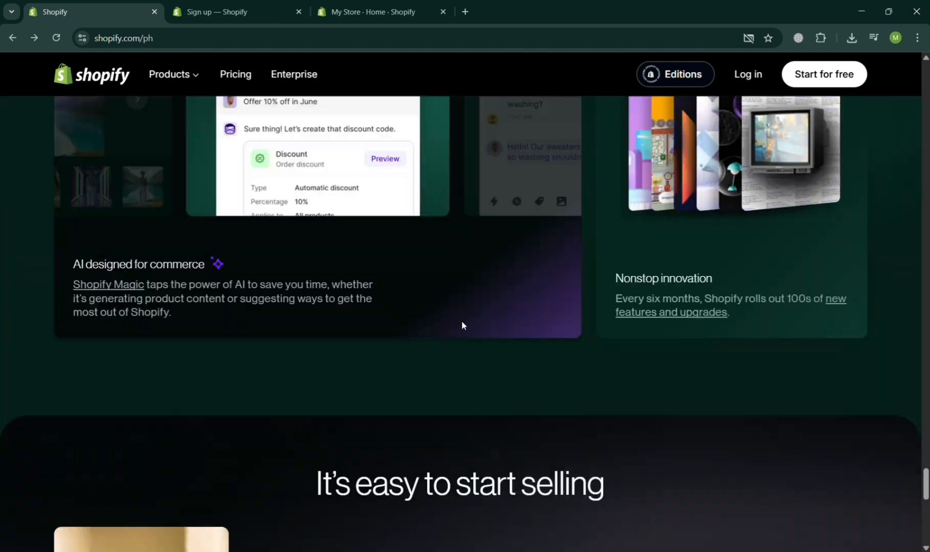
{"action": "scroll", "coordinate": [461, 325], "scroll_direction": "up", "scroll_amount": 20}
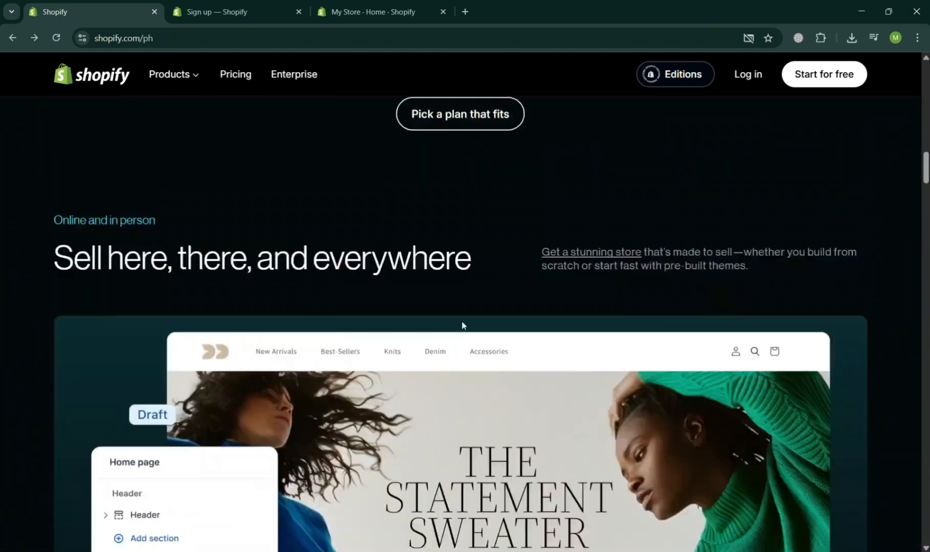
{"action": "scroll", "coordinate": [462, 325], "scroll_direction": "up", "scroll_amount": 8}
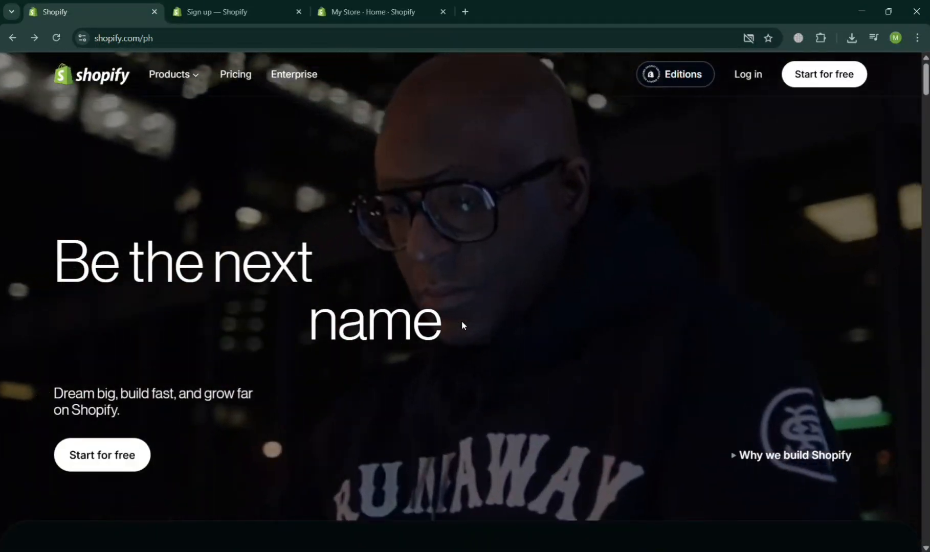
{"action": "mouse_move", "coordinate": [202, 83]}
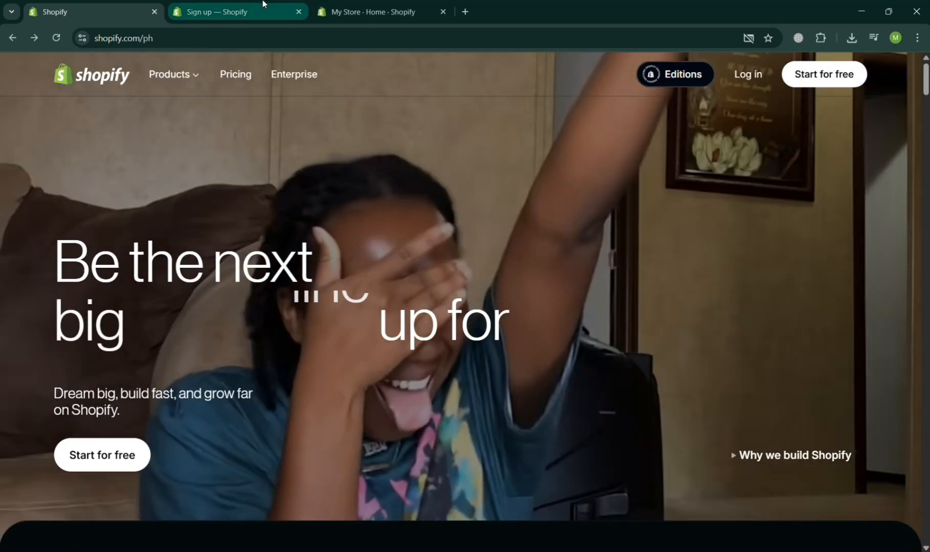
Step: View the free-trial sign-up options and the store's product list, ending on the store admin's home page
{"action": "left_click", "coordinate": [264, 5]}
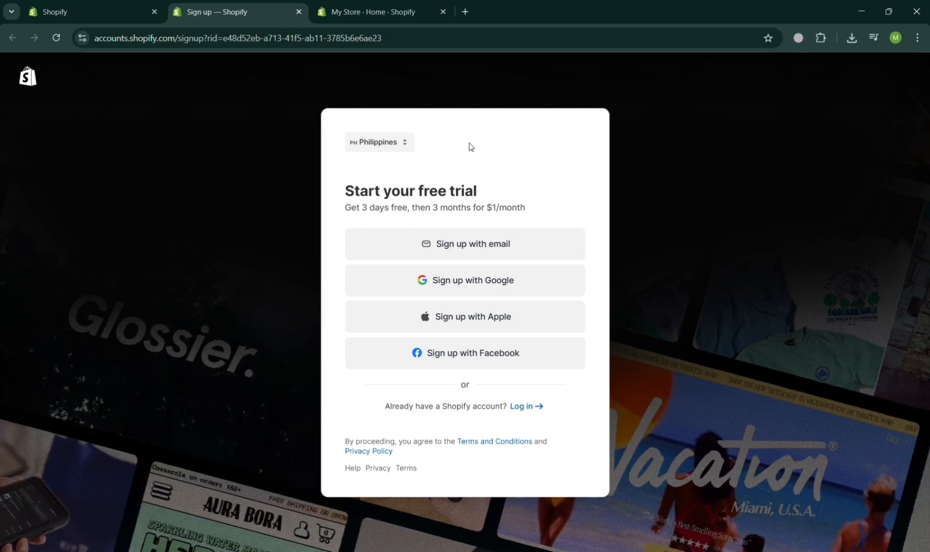
{"action": "left_click", "coordinate": [362, 4]}
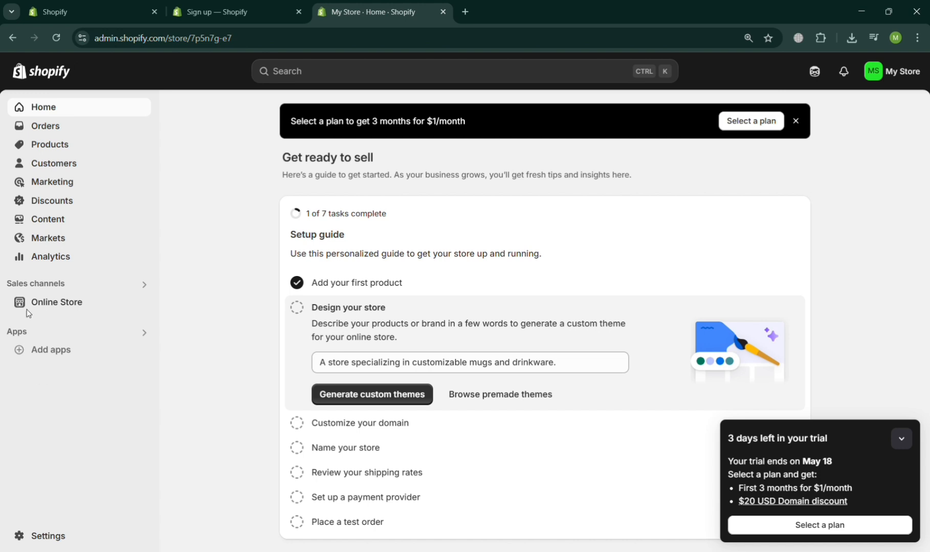
{"action": "left_click", "coordinate": [87, 144]}
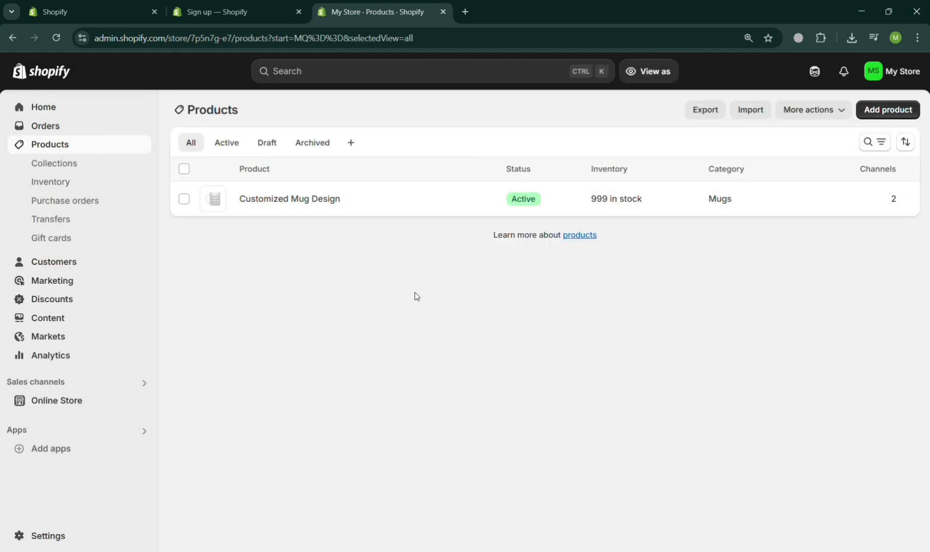
{"action": "left_click", "coordinate": [109, 112]}
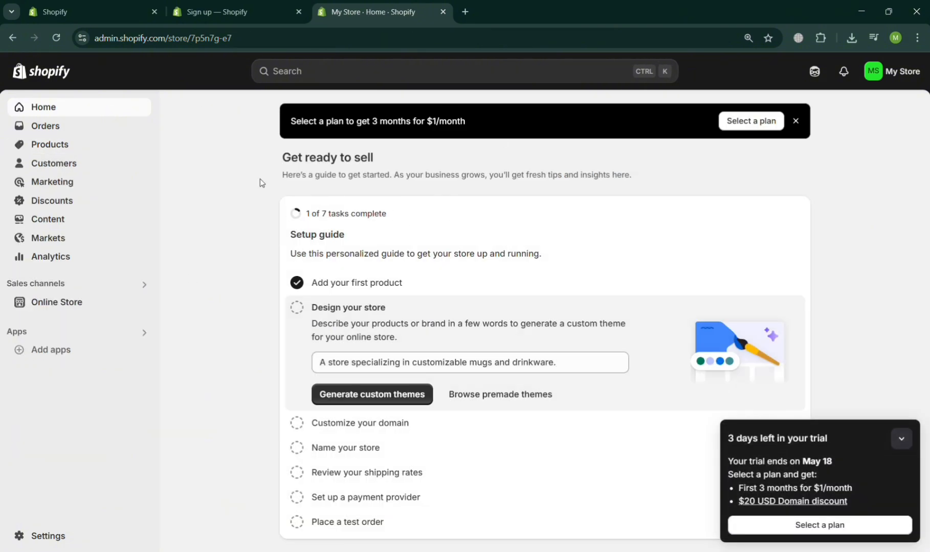
Step: Search the store admin for "live product" and run the same search in the Shopify App Store
{"action": "left_click", "coordinate": [377, 77]}
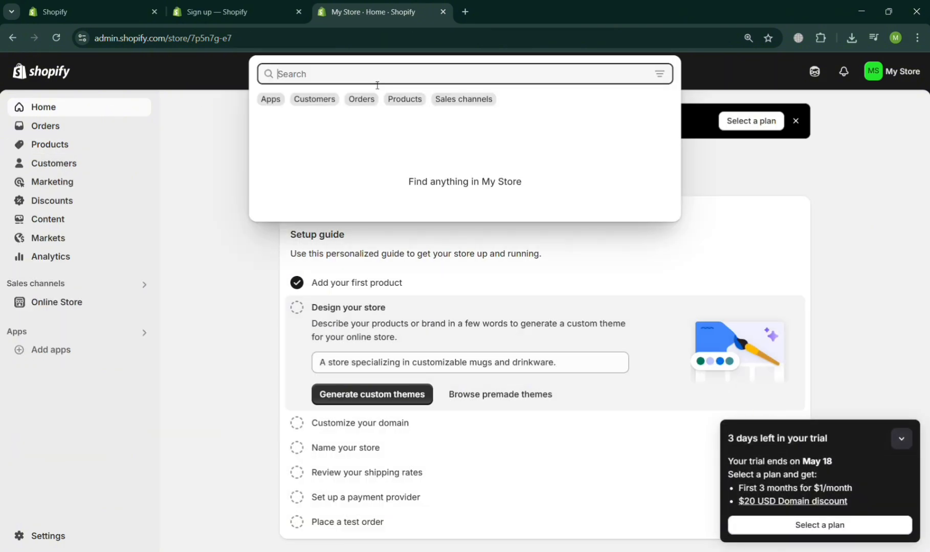
{"action": "type", "text": "live p"}
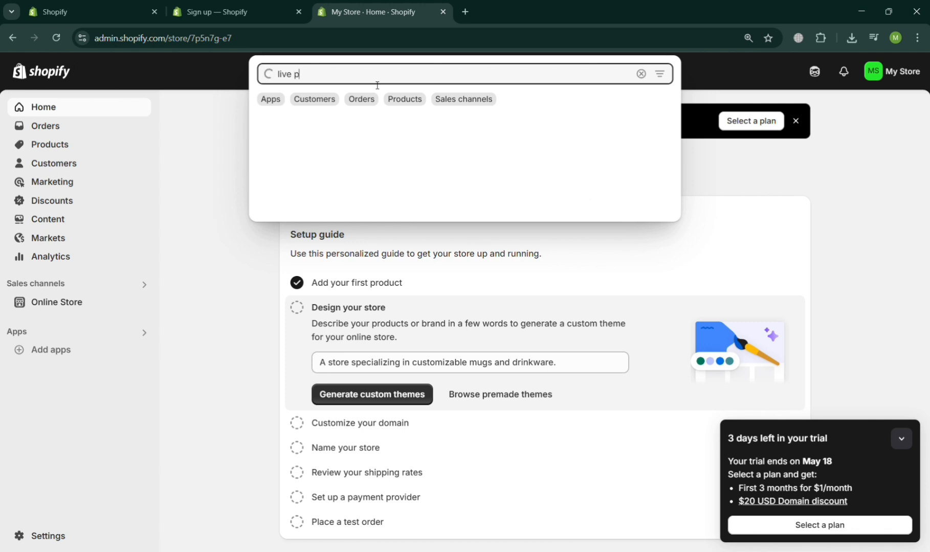
{"action": "type", "text": "roduct"}
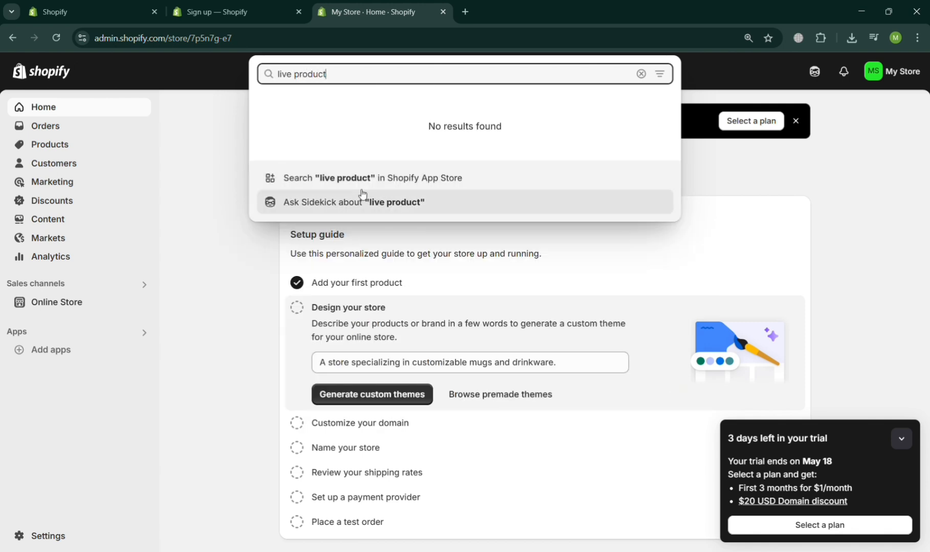
{"action": "left_click", "coordinate": [391, 182]}
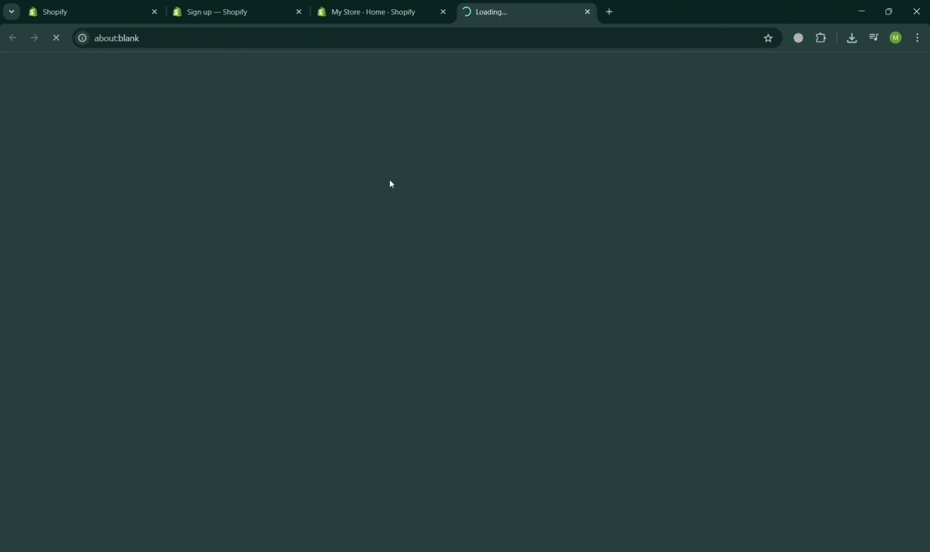
Step: Look over the recommended apps in the store admin and go to the Shopify App Store
{"action": "left_click", "coordinate": [425, 6]}
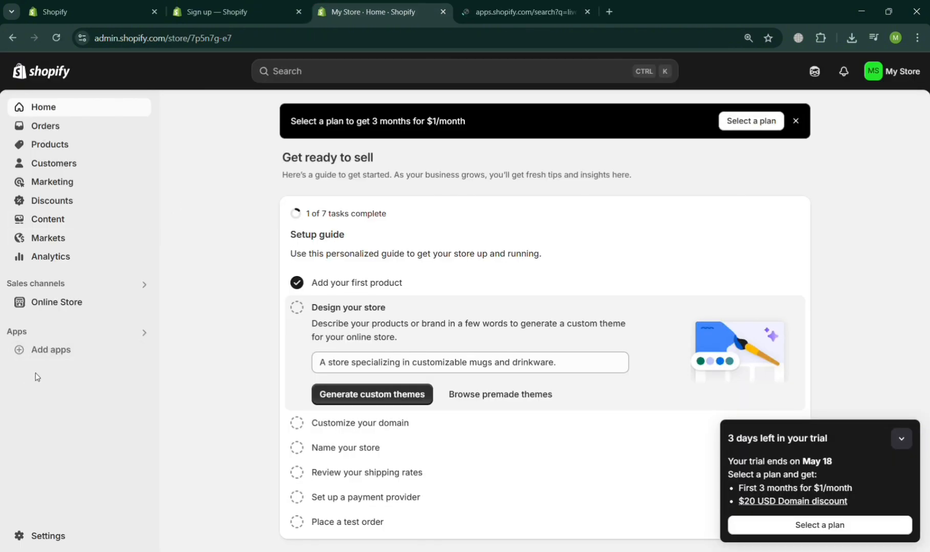
{"action": "left_click", "coordinate": [94, 349]}
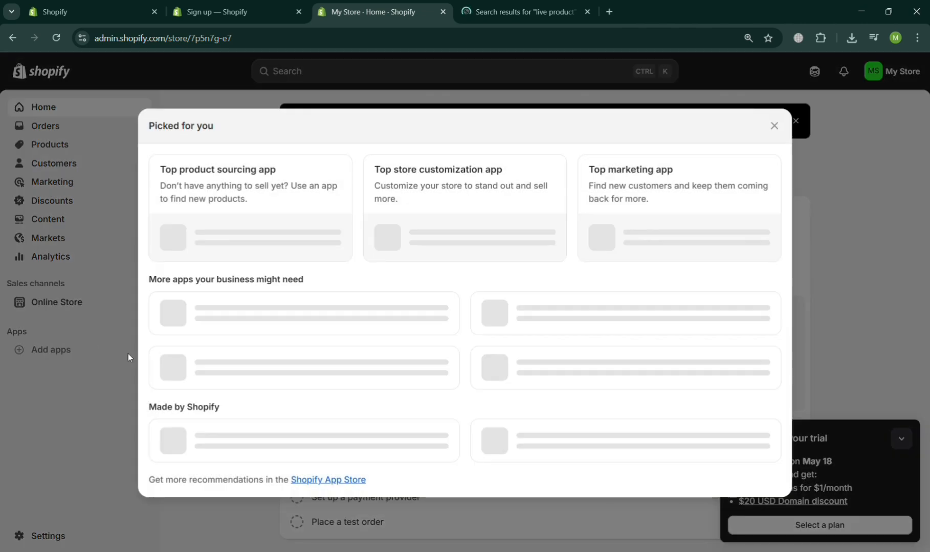
{"action": "scroll", "coordinate": [378, 455], "scroll_direction": "down", "scroll_amount": 2}
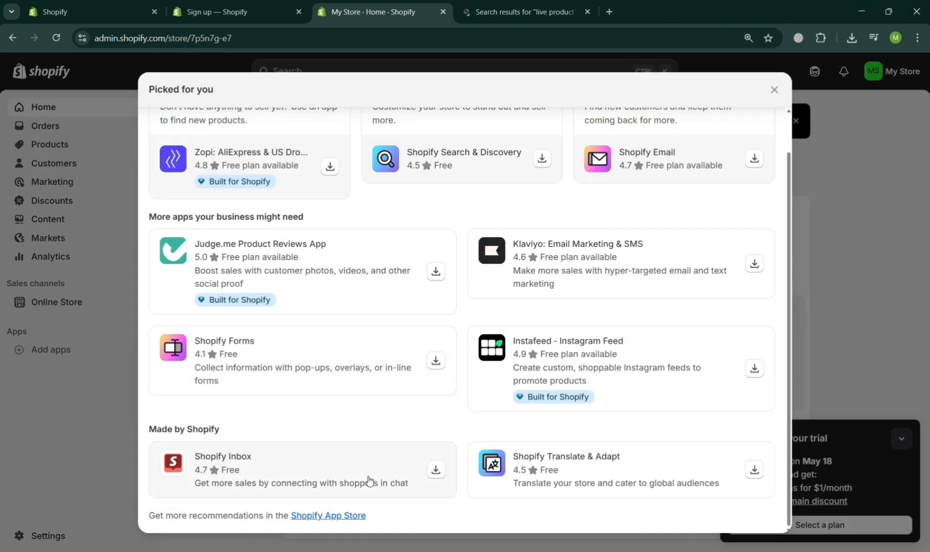
{"action": "left_click", "coordinate": [350, 517]}
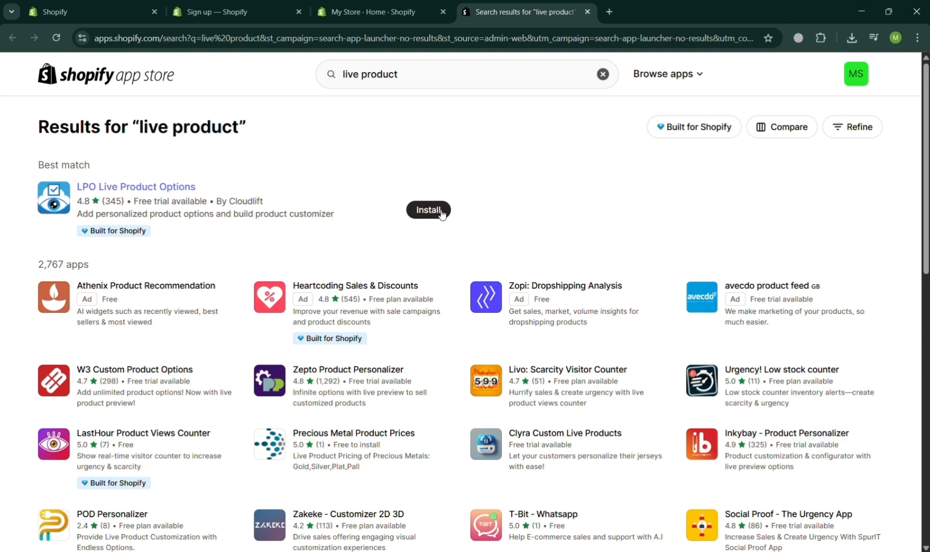
Step: Open the LPO Live Product Options listing from the search results and review its features and pricing plans
{"action": "left_click", "coordinate": [135, 187]}
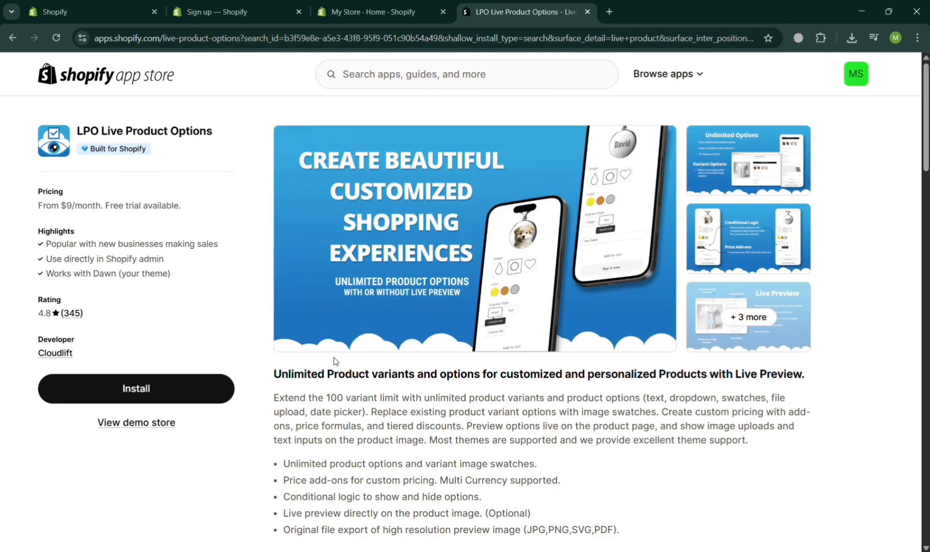
{"action": "scroll", "coordinate": [486, 380], "scroll_direction": "down", "scroll_amount": 2}
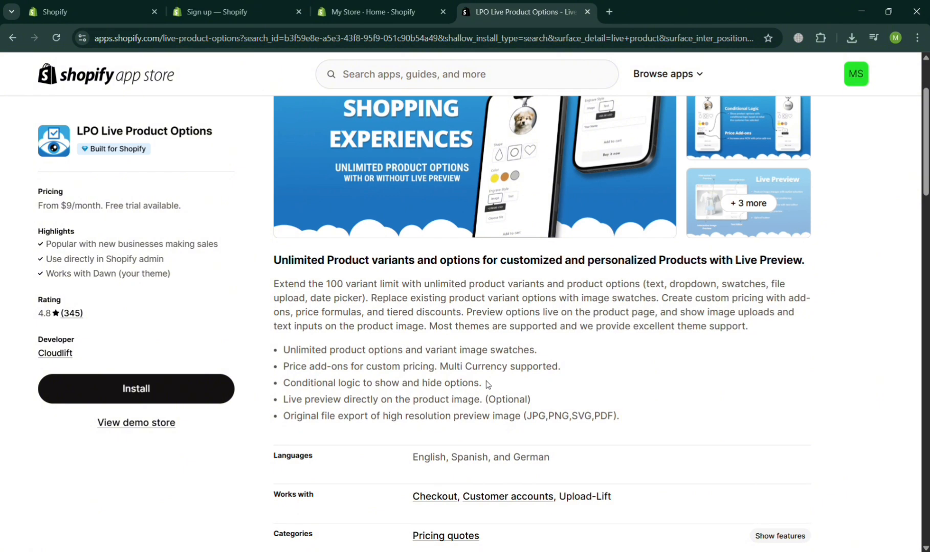
{"action": "scroll", "coordinate": [486, 383], "scroll_direction": "down", "scroll_amount": 7}
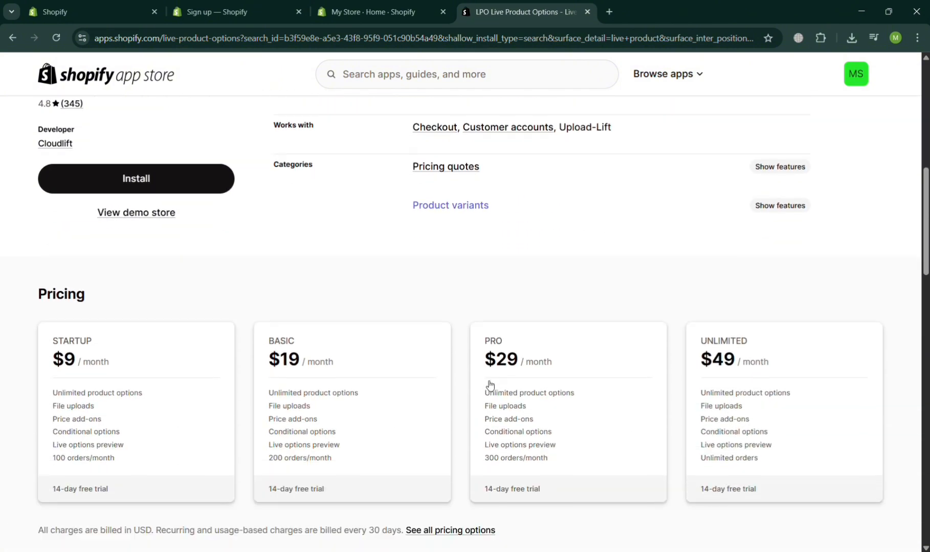
{"action": "scroll", "coordinate": [489, 385], "scroll_direction": "down", "scroll_amount": 1}
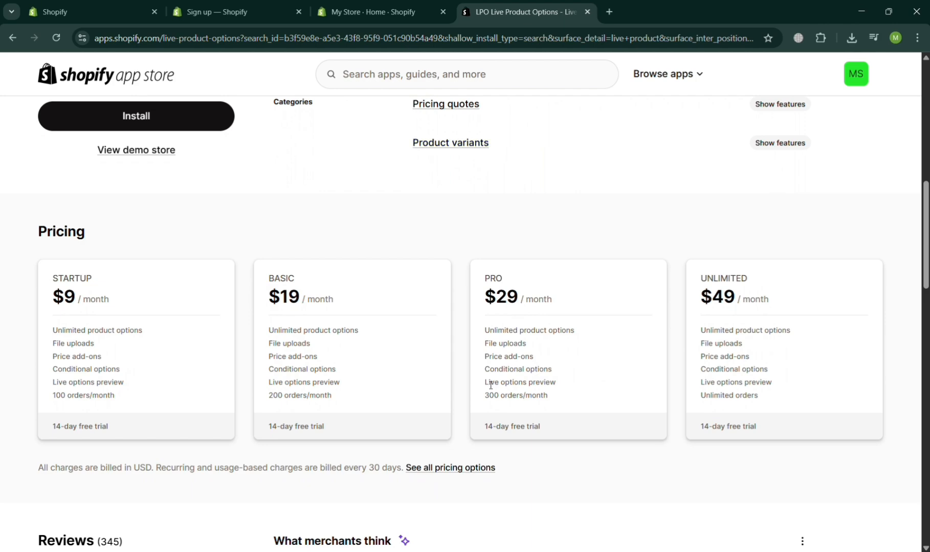
{"action": "scroll", "coordinate": [490, 385], "scroll_direction": "up", "scroll_amount": 5}
{"action": "scroll", "coordinate": [491, 385], "scroll_direction": "down", "scroll_amount": 1}
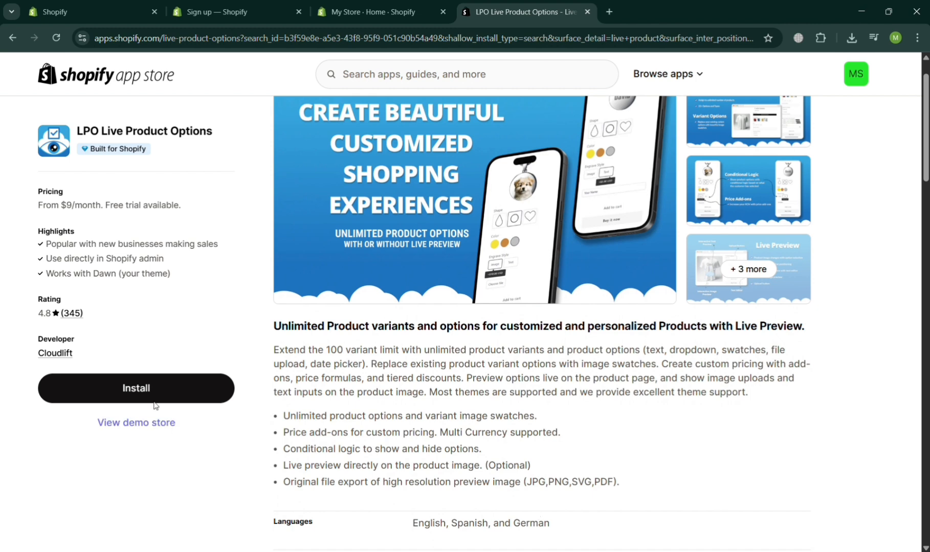
Step: Install the Live Product Options app on the store and subscribe to its Startup plan using PayPal
{"action": "left_click", "coordinate": [161, 385]}
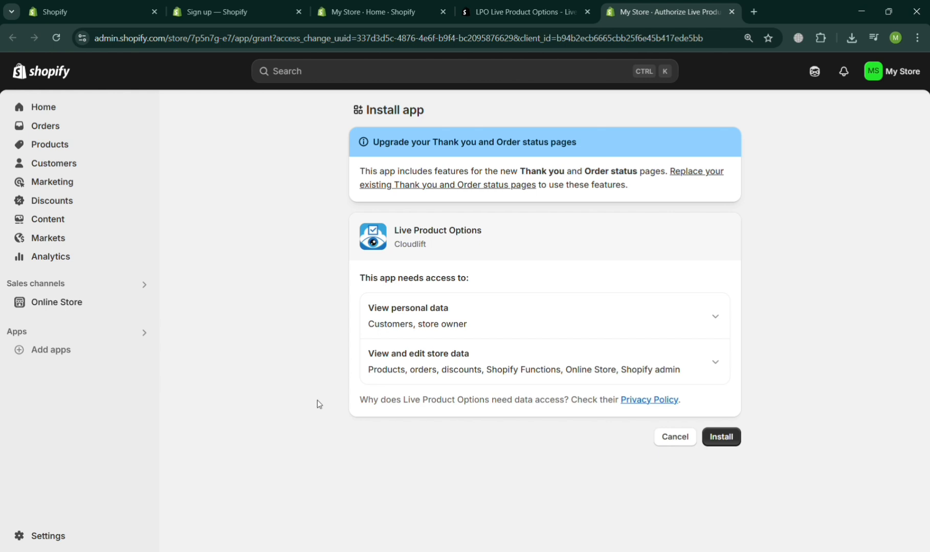
{"action": "left_click", "coordinate": [718, 438]}
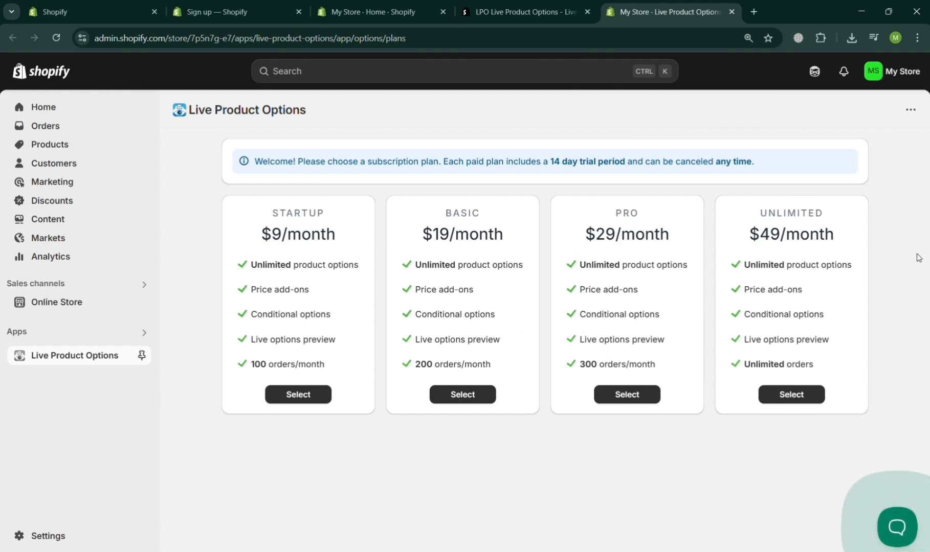
{"action": "left_click", "coordinate": [288, 396]}
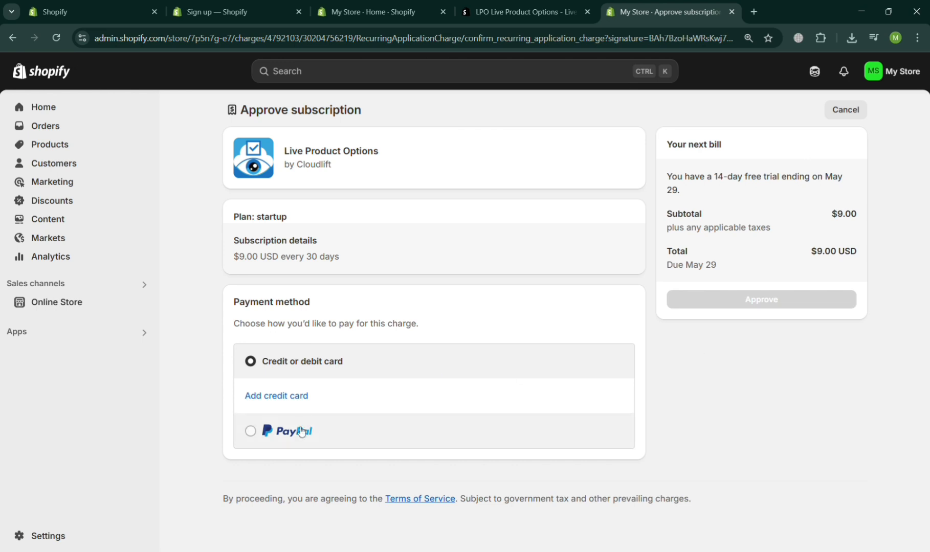
{"action": "left_click", "coordinate": [287, 440]}
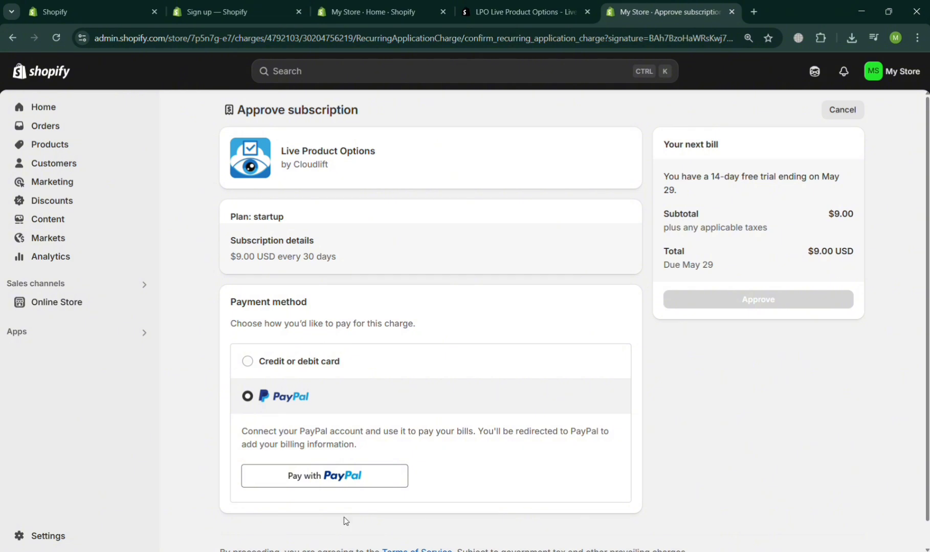
{"action": "left_click", "coordinate": [371, 481]}
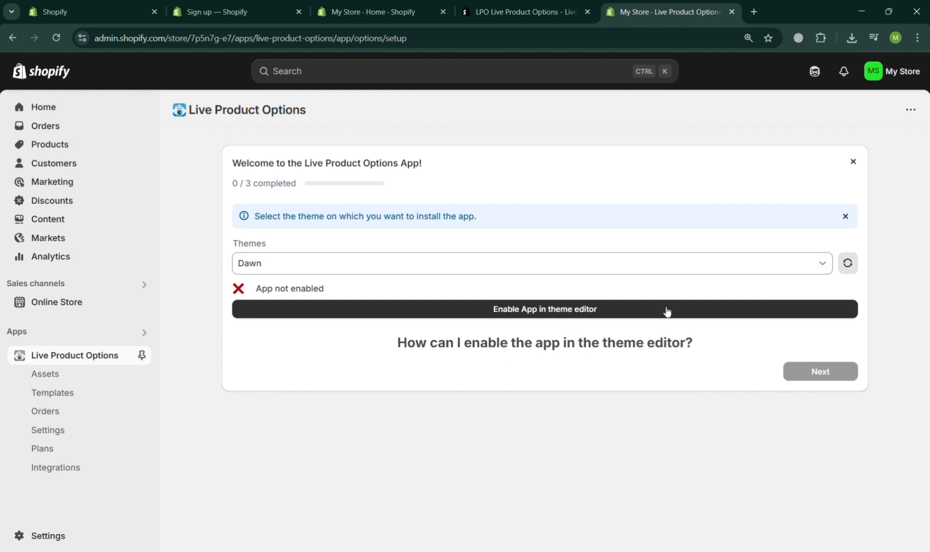
Step: Check the theme choices for the app installation and open the Dawn theme in the theme editor
{"action": "left_click", "coordinate": [820, 263]}
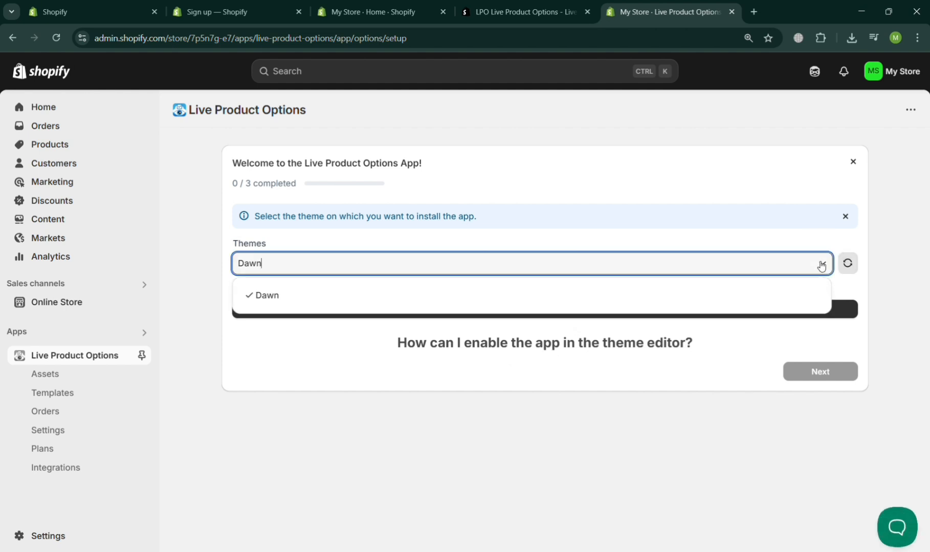
{"action": "left_click", "coordinate": [821, 264]}
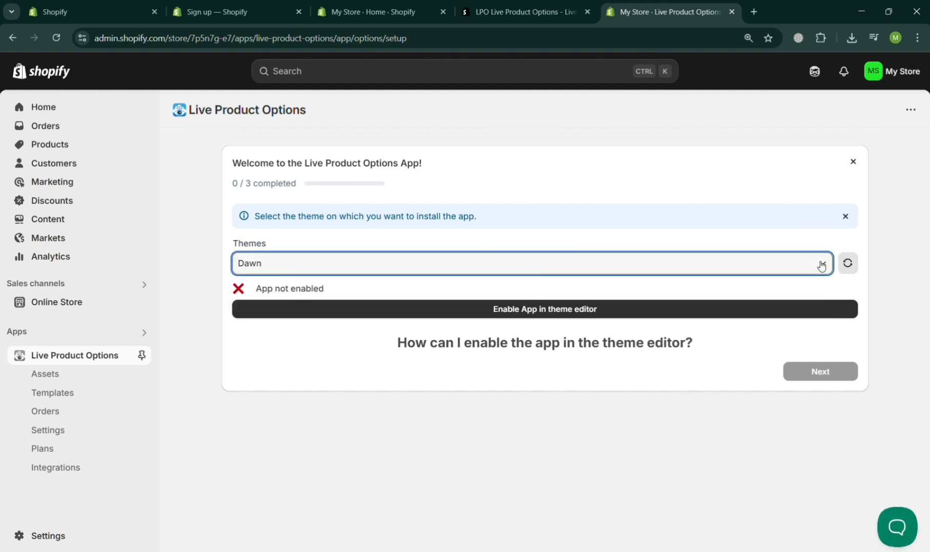
{"action": "left_click", "coordinate": [711, 313]}
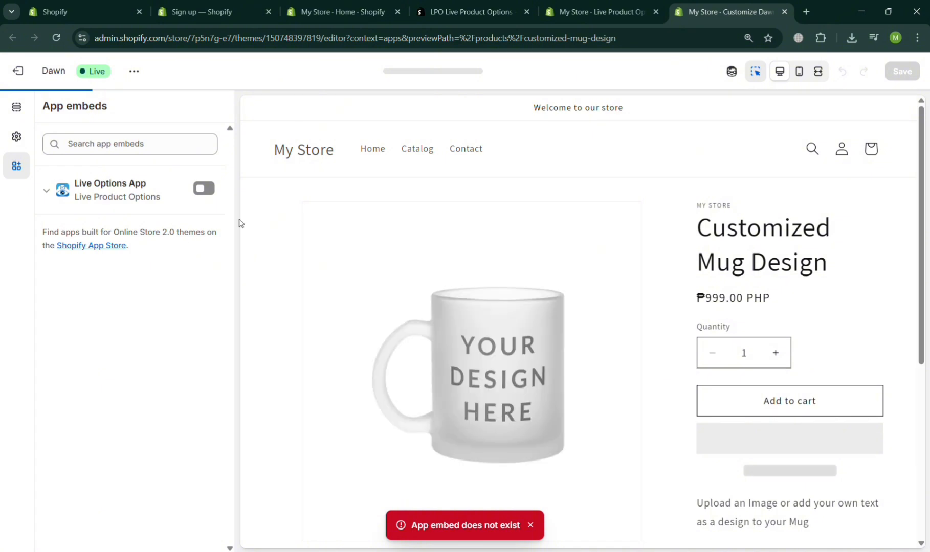
Step: Enable the Live Options App embed in the Dawn theme and save the theme
{"action": "left_click", "coordinate": [202, 185]}
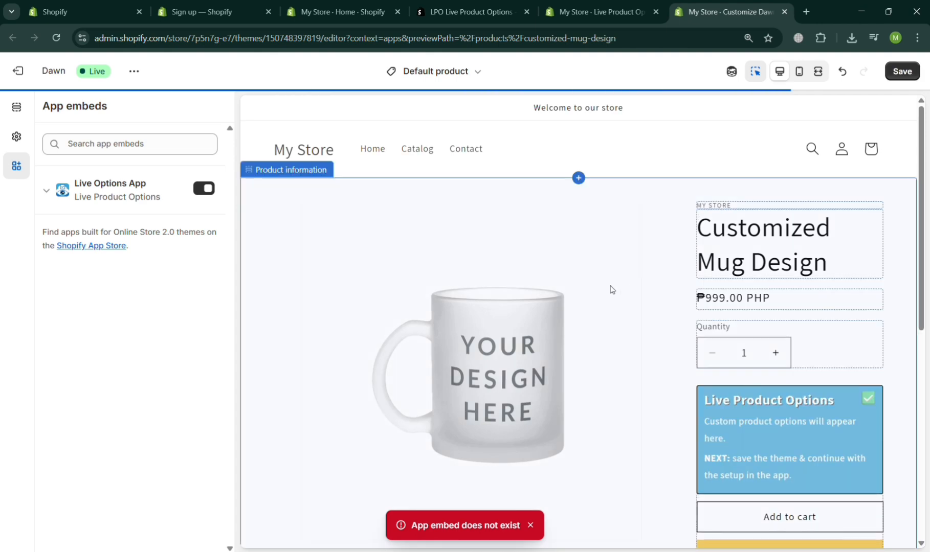
{"action": "scroll", "coordinate": [799, 471], "scroll_direction": "down", "scroll_amount": 3}
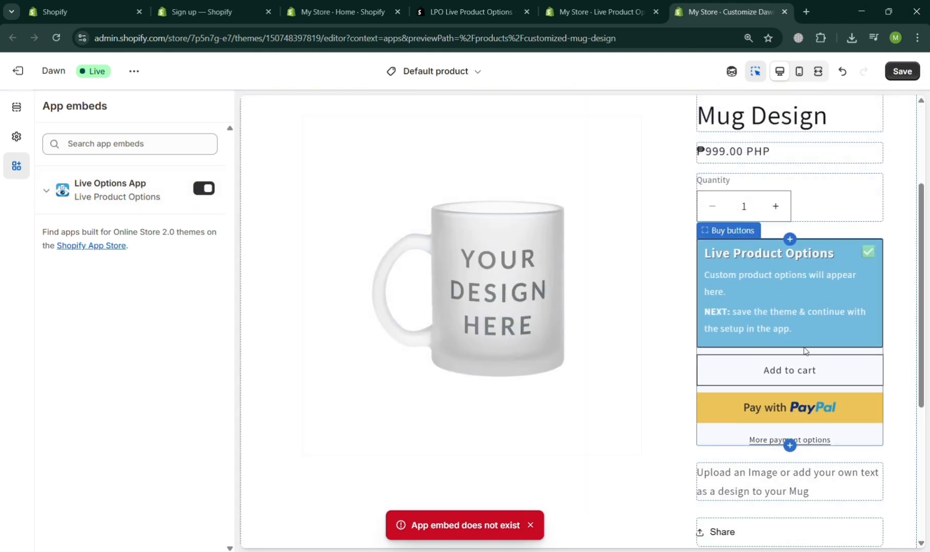
{"action": "scroll", "coordinate": [805, 352], "scroll_direction": "up", "scroll_amount": 5}
{"action": "scroll", "coordinate": [805, 352], "scroll_direction": "up", "scroll_amount": 7}
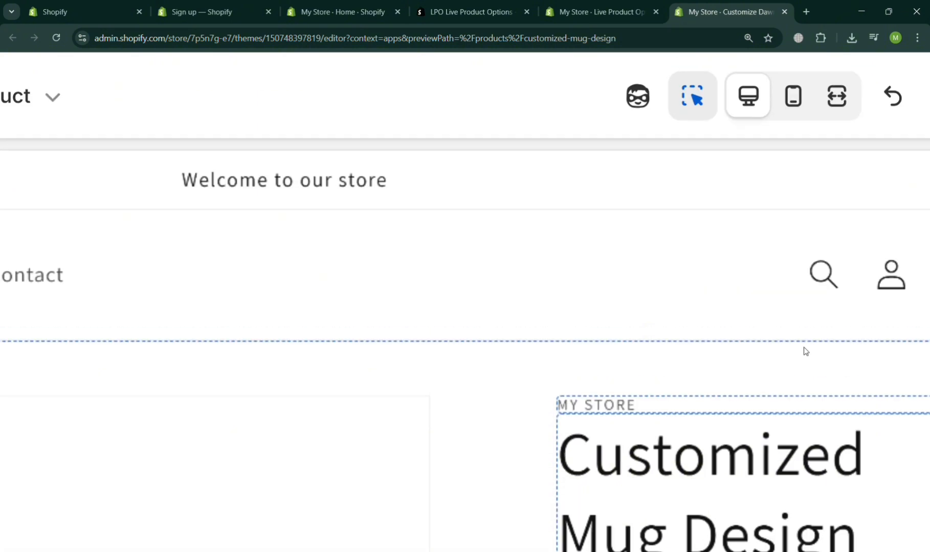
{"action": "scroll", "coordinate": [805, 352], "scroll_direction": "right", "scroll_amount": 3}
{"action": "left_click", "coordinate": [860, 113]}
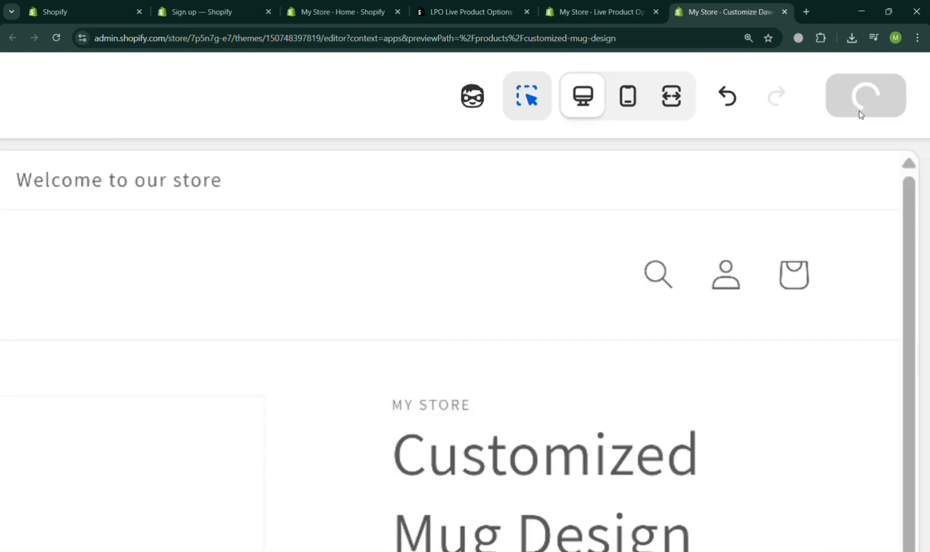
{"action": "scroll", "coordinate": [861, 115], "scroll_direction": "down", "scroll_amount": 5}
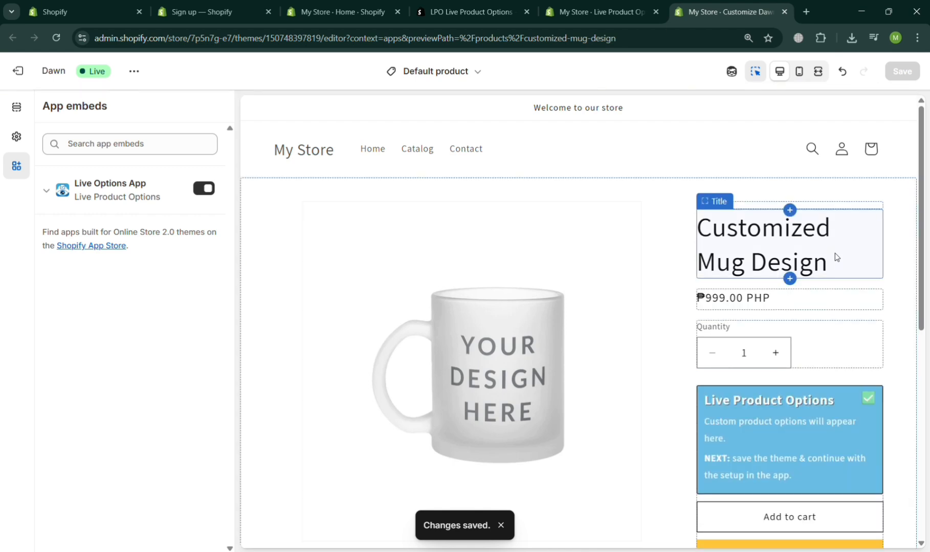
Step: Return to the app setup and complete the theme and store manager contact stages with English as the app language
{"action": "key", "text": "ctrl+shift+Tab"}
{"action": "left_click", "coordinate": [795, 352]}
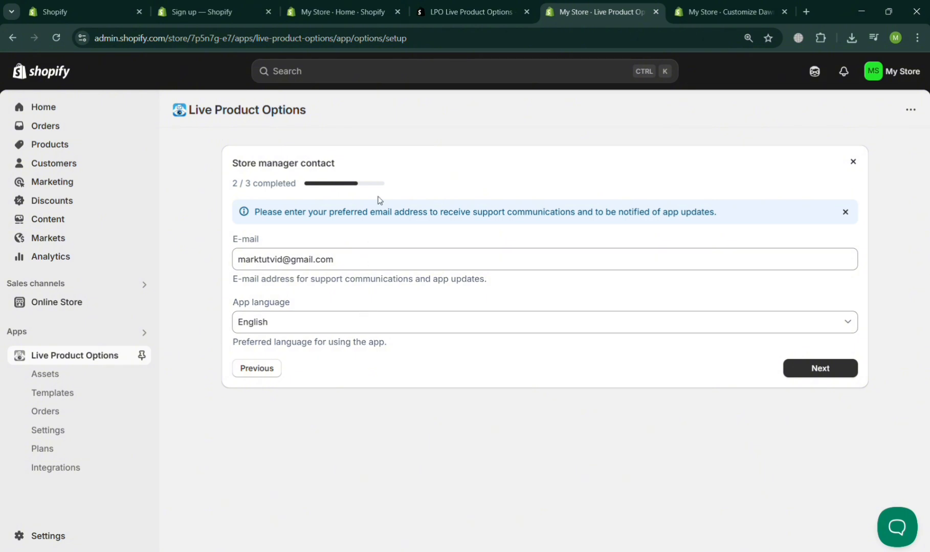
{"action": "left_click", "coordinate": [346, 331]}
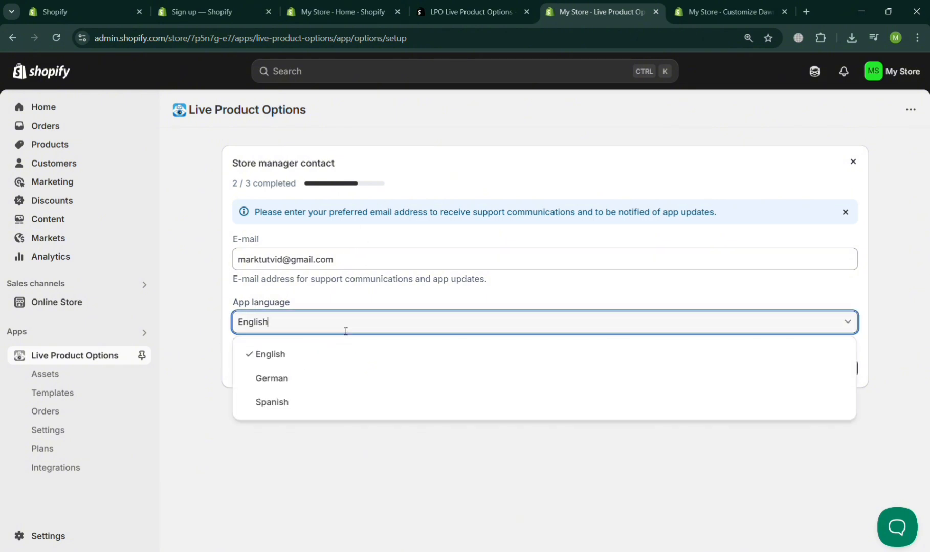
{"action": "left_click", "coordinate": [356, 447]}
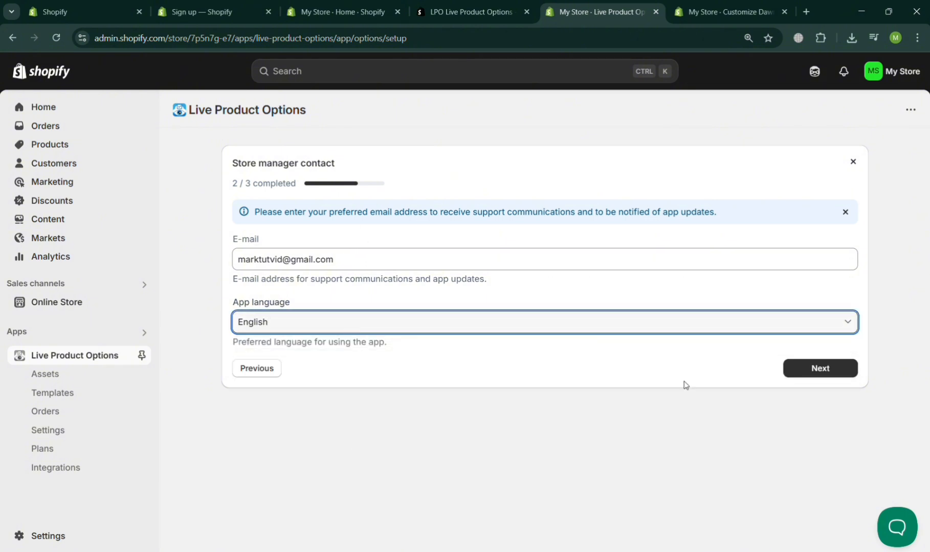
{"action": "left_click", "coordinate": [821, 368]}
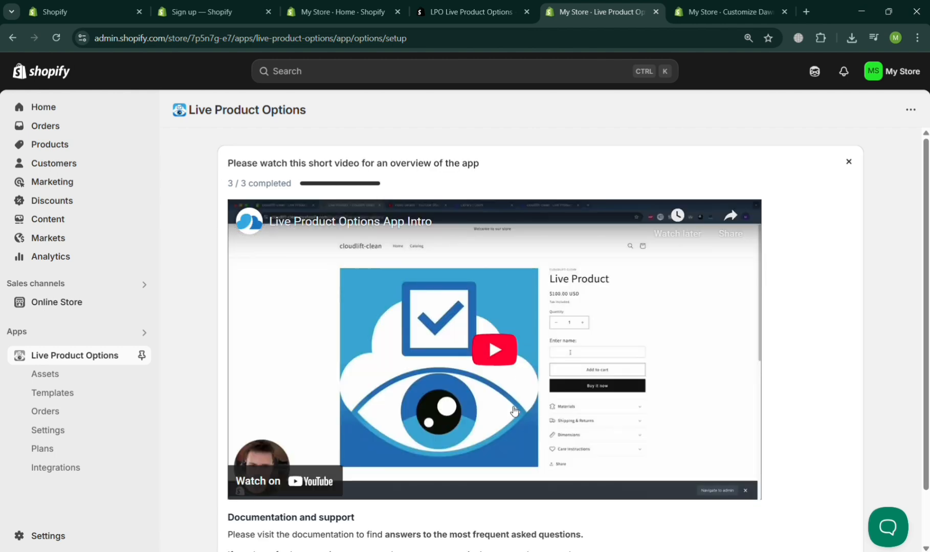
Step: Finish the setup wizard past the app intro video and start a new product options set
{"action": "scroll", "coordinate": [514, 410], "scroll_direction": "down", "scroll_amount": 1}
{"action": "scroll", "coordinate": [514, 411], "scroll_direction": "down", "scroll_amount": 1}
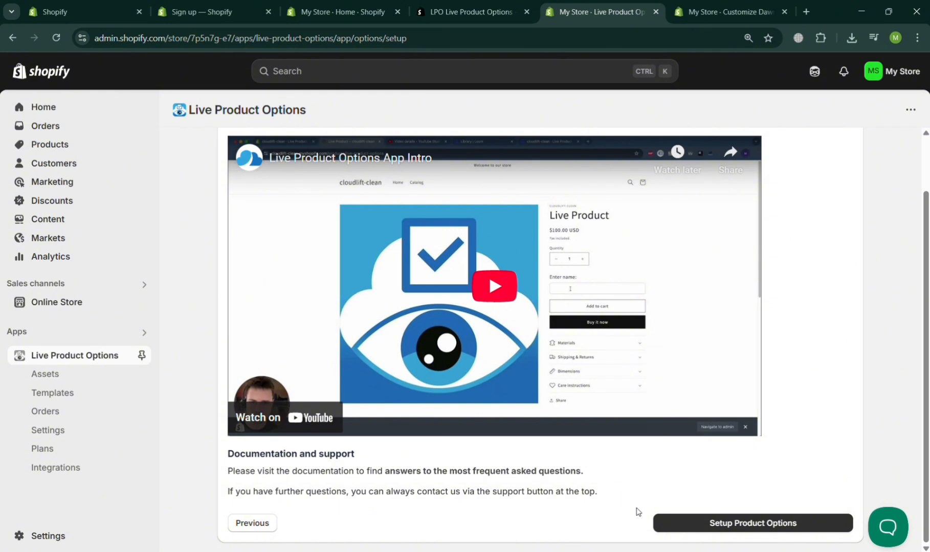
{"action": "left_click", "coordinate": [758, 535]}
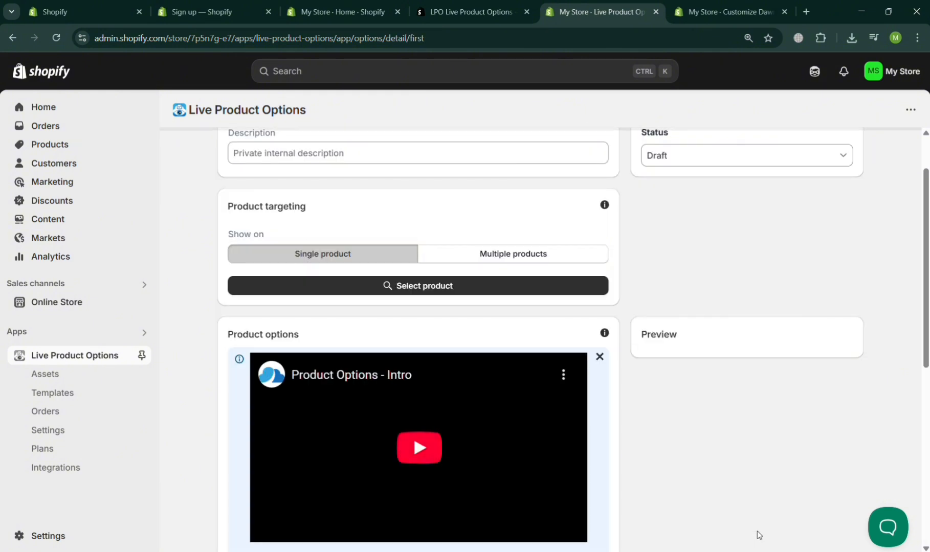
{"action": "scroll", "coordinate": [471, 341], "scroll_direction": "up", "scroll_amount": 2}
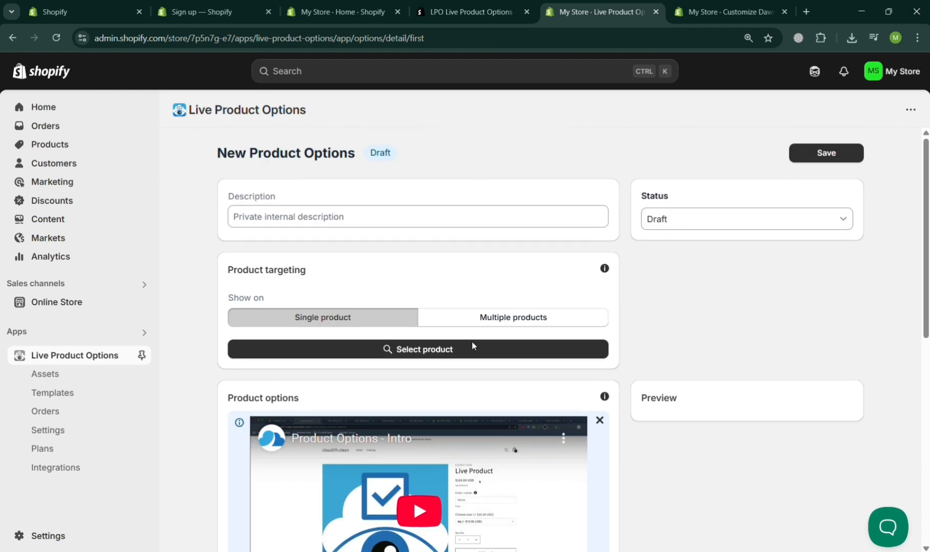
{"action": "left_click", "coordinate": [339, 218]}
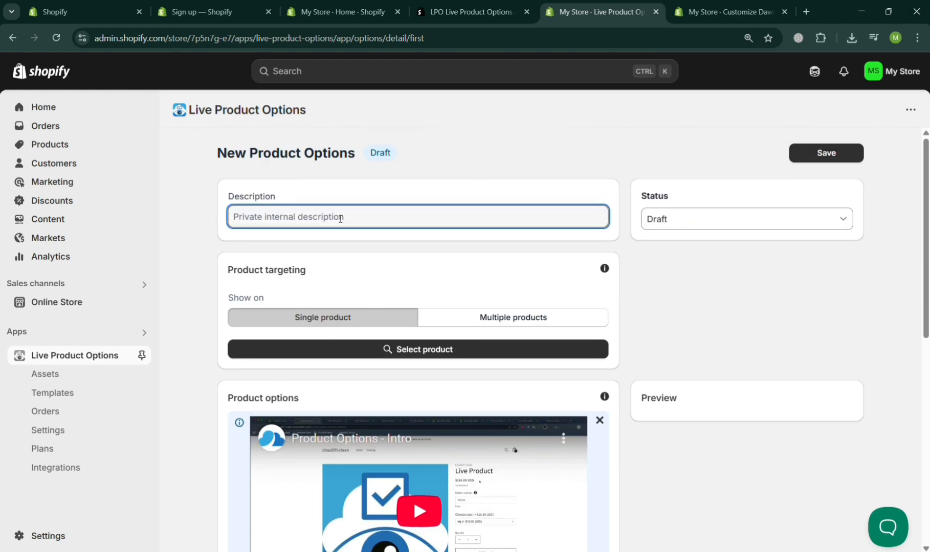
{"action": "scroll", "coordinate": [374, 419], "scroll_direction": "down", "scroll_amount": 2}
{"action": "scroll", "coordinate": [374, 419], "scroll_direction": "up", "scroll_amount": 1}
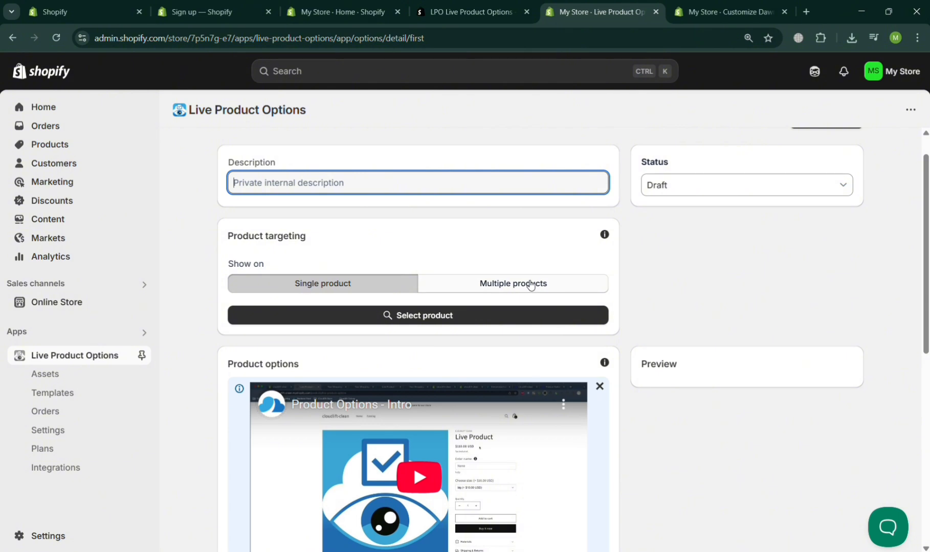
{"action": "left_click", "coordinate": [531, 284]}
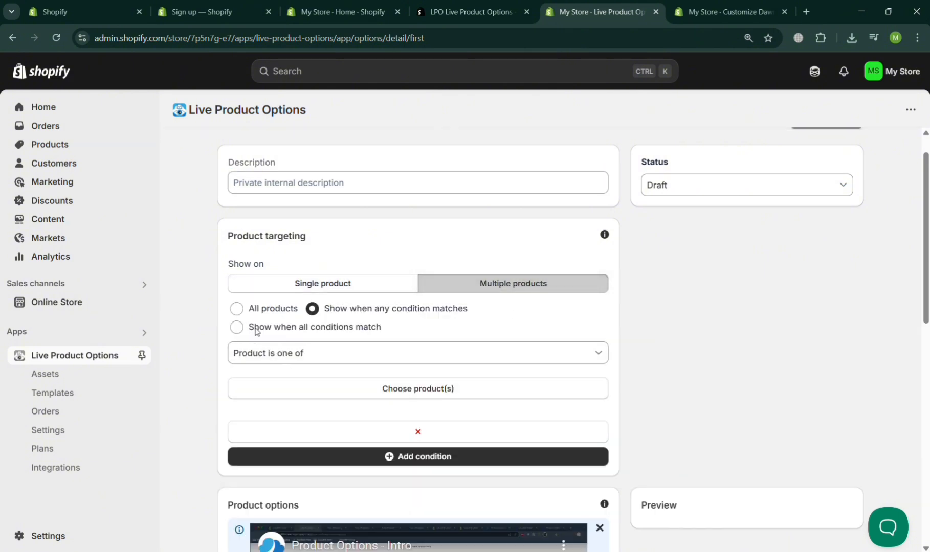
{"action": "left_click", "coordinate": [414, 391]}
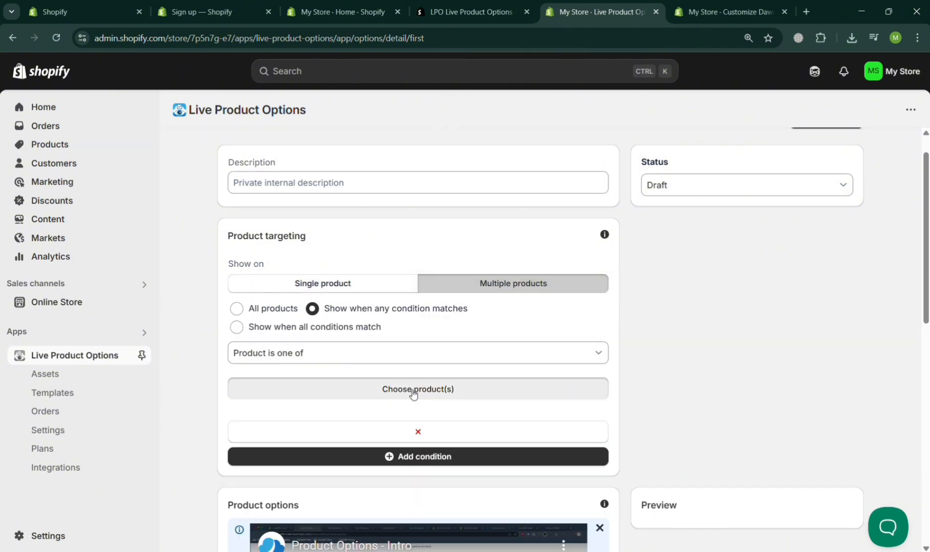
{"action": "left_click", "coordinate": [608, 455]}
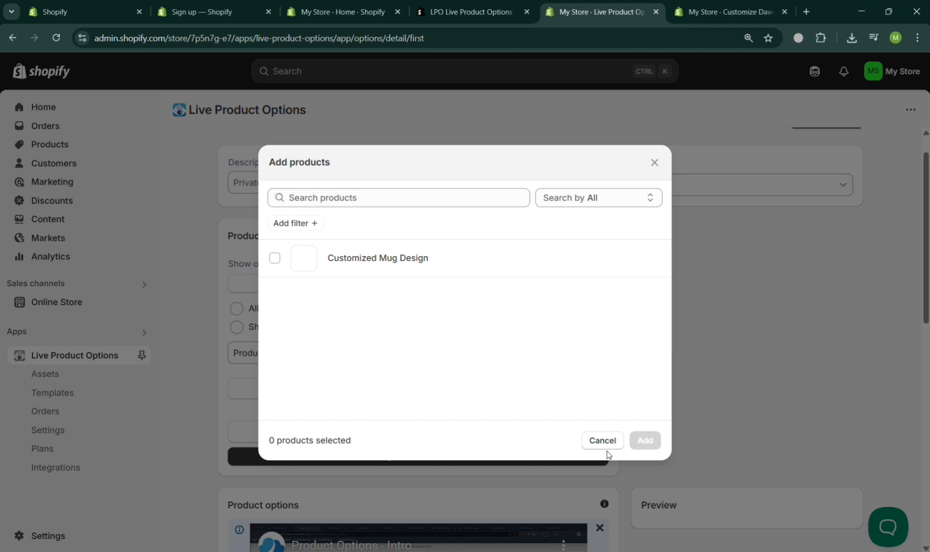
{"action": "left_click", "coordinate": [603, 441]}
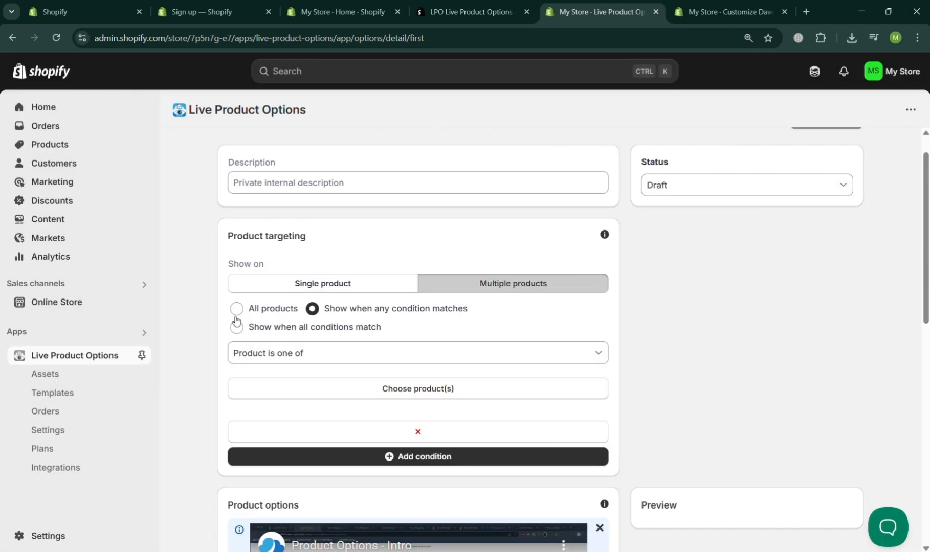
{"action": "left_click", "coordinate": [297, 287]}
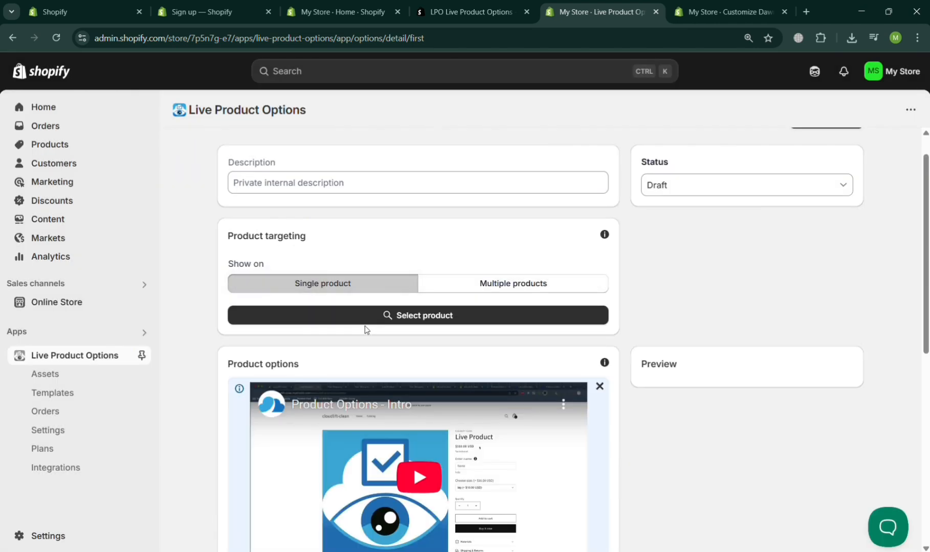
Step: Select Customized Mug Design as the single target product and enter "Customized Mug Design" as the description
{"action": "left_click", "coordinate": [422, 317]}
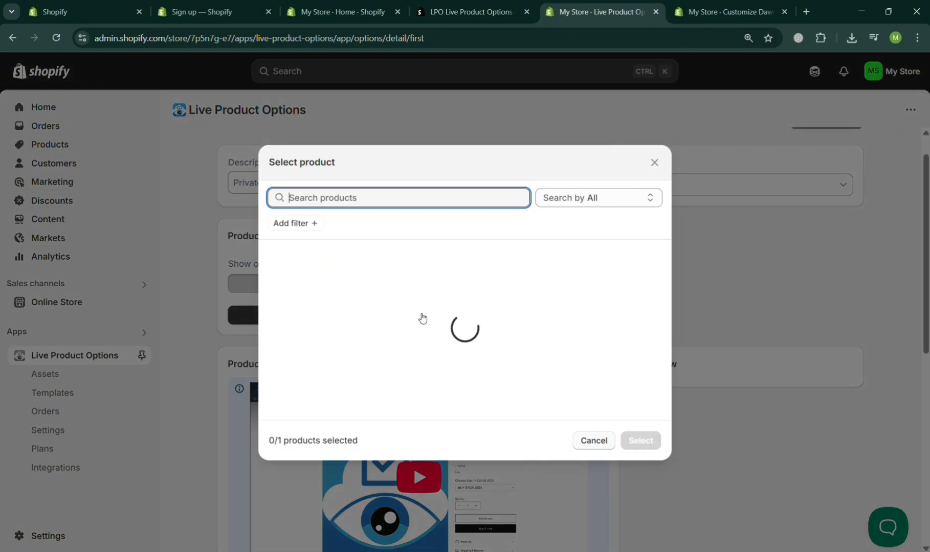
{"action": "left_click", "coordinate": [275, 258]}
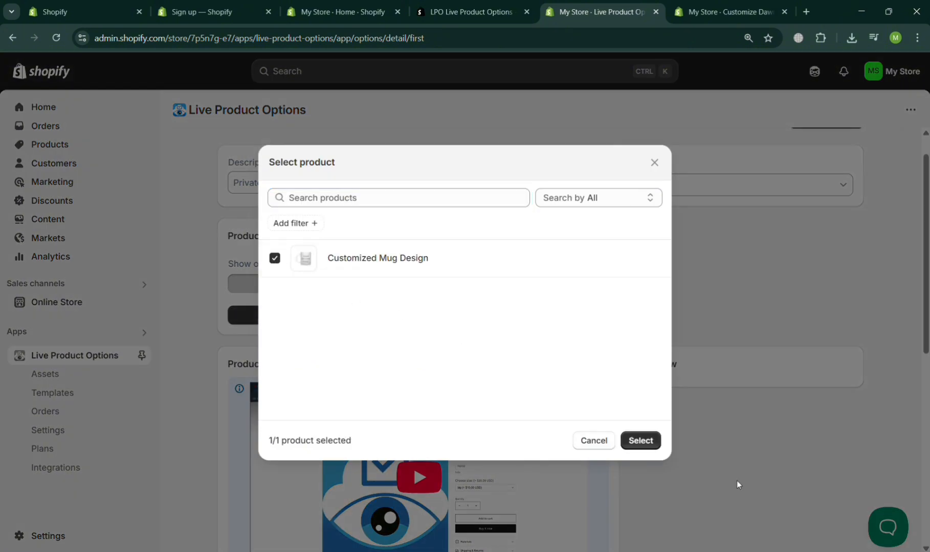
{"action": "left_click", "coordinate": [642, 440]}
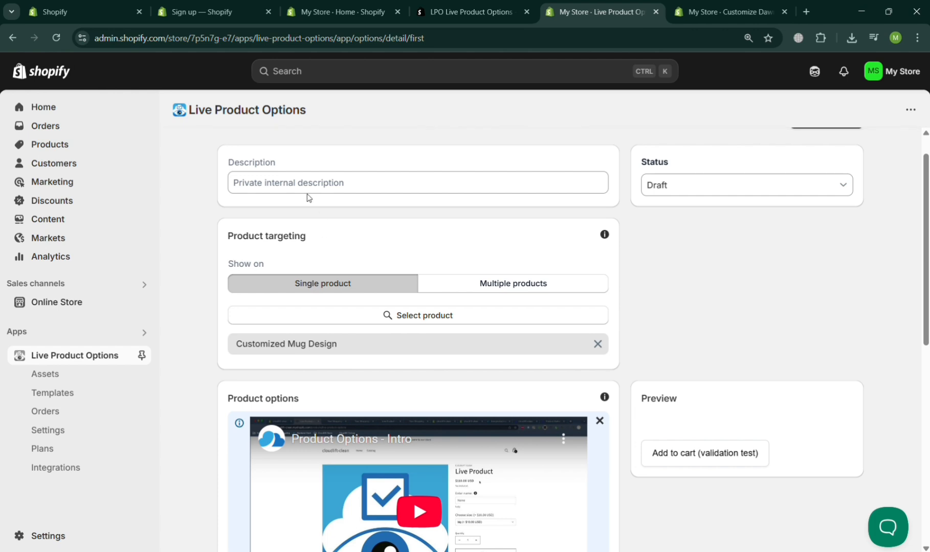
{"action": "left_click", "coordinate": [276, 187]}
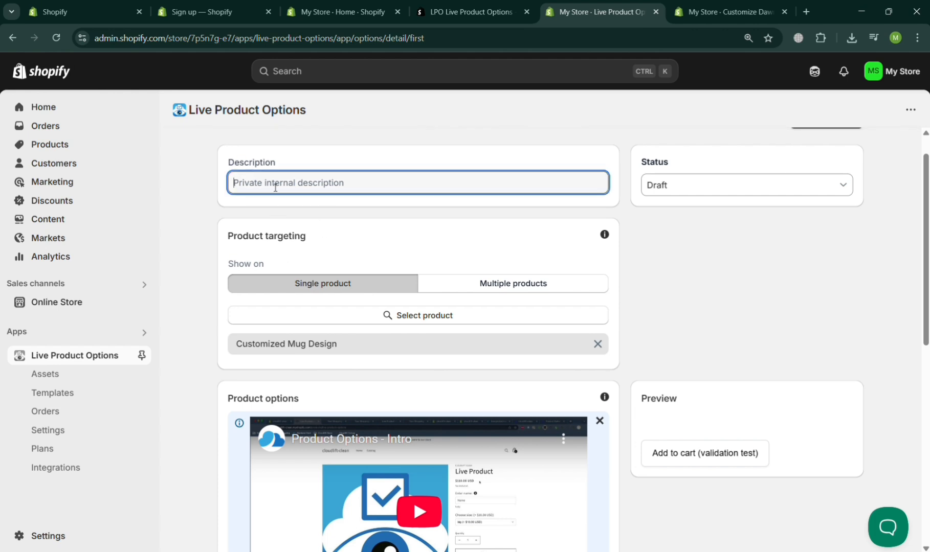
{"action": "type", "text": "Customized Mug Design"}
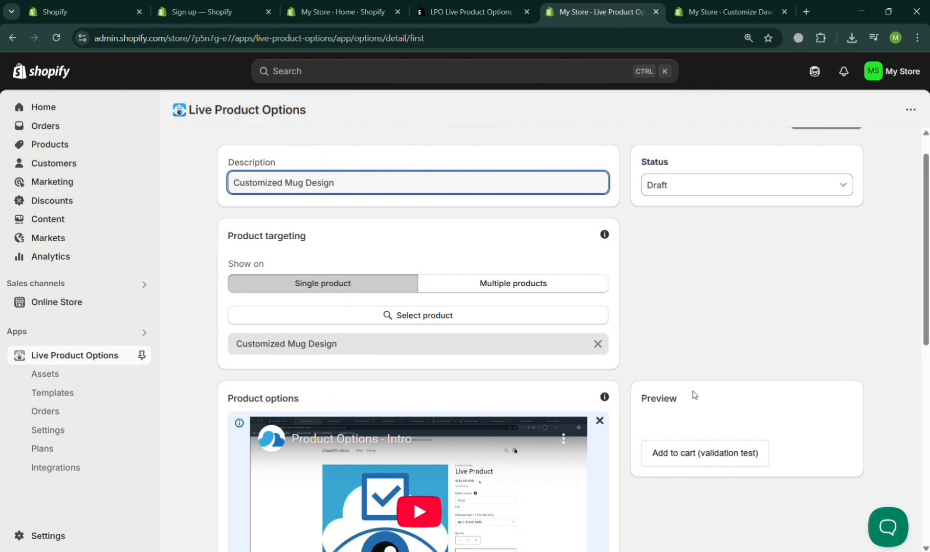
Step: Add a new option to the mug's product options and expand its settings
{"action": "scroll", "coordinate": [694, 395], "scroll_direction": "down", "scroll_amount": 4}
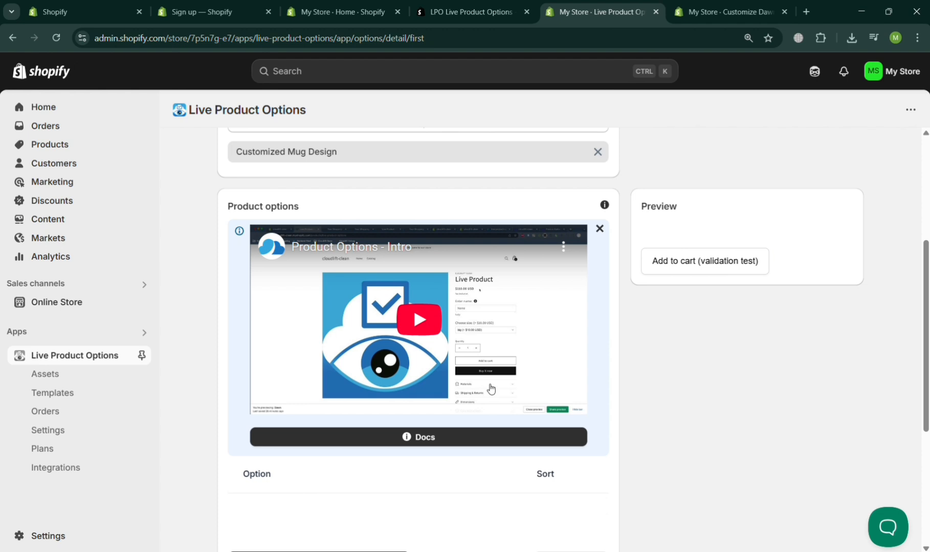
{"action": "scroll", "coordinate": [490, 388], "scroll_direction": "down", "scroll_amount": 5}
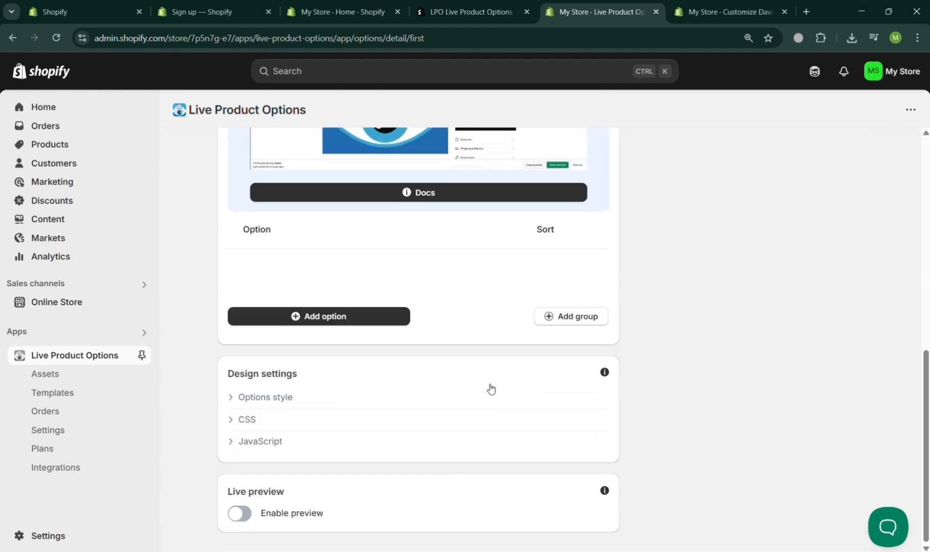
{"action": "left_click", "coordinate": [325, 317]}
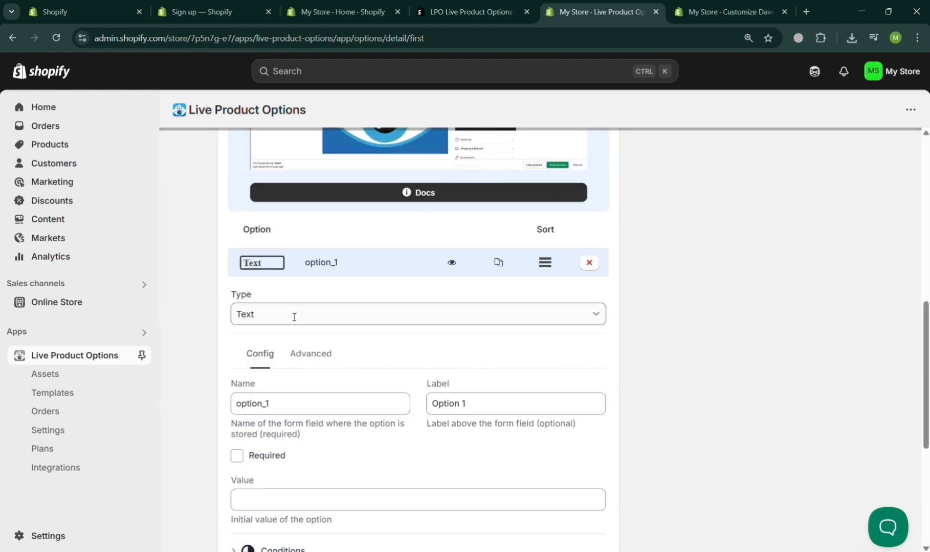
{"action": "left_click", "coordinate": [294, 316]}
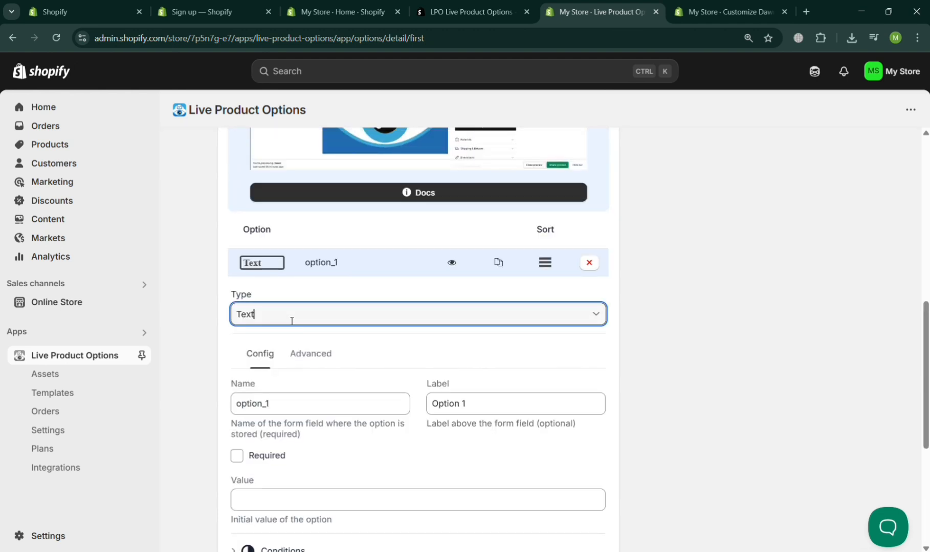
{"action": "left_click", "coordinate": [270, 266]}
{"action": "left_click", "coordinate": [271, 266]}
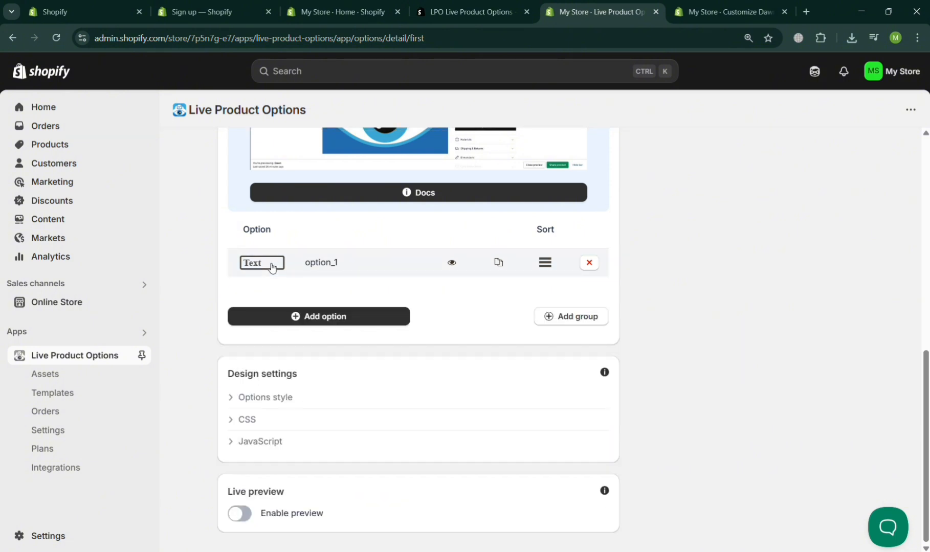
{"action": "left_click", "coordinate": [271, 266]}
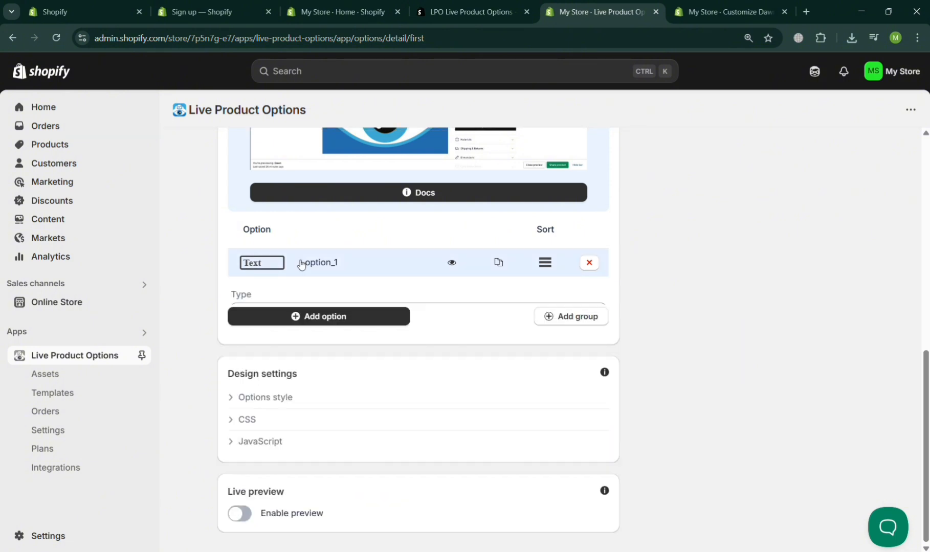
Step: Set the first product option's type to Upload
{"action": "left_click", "coordinate": [266, 324]}
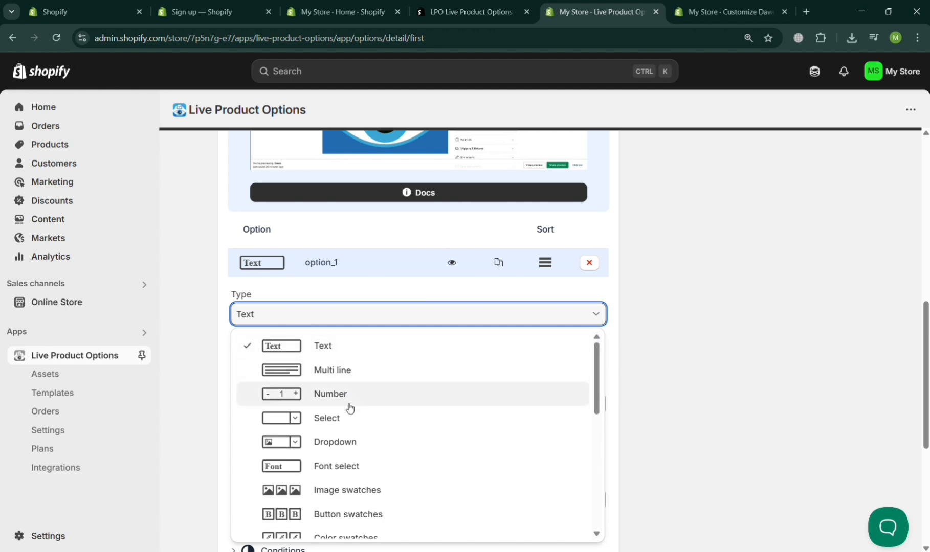
{"action": "scroll", "coordinate": [357, 459], "scroll_direction": "down", "scroll_amount": 3}
{"action": "scroll", "coordinate": [357, 459], "scroll_direction": "down", "scroll_amount": 3}
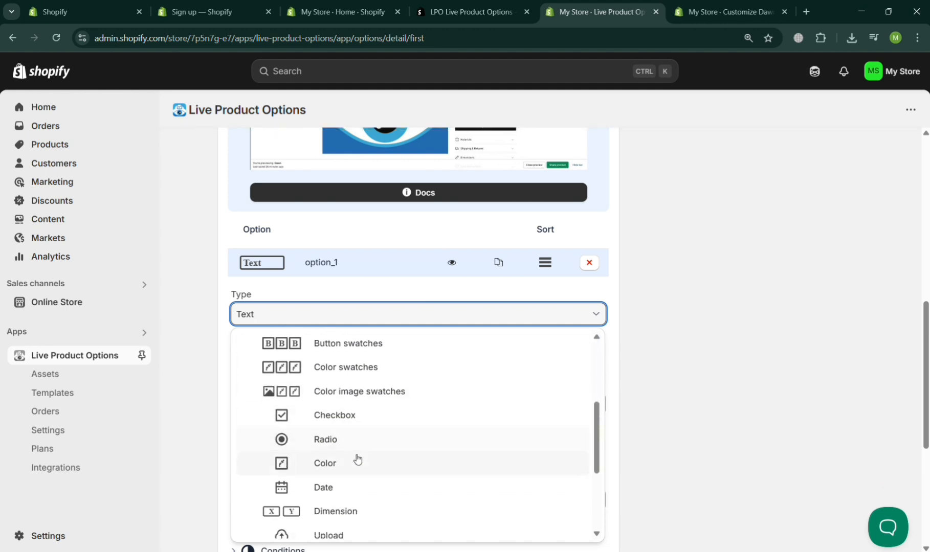
{"action": "scroll", "coordinate": [357, 459], "scroll_direction": "down", "scroll_amount": 3}
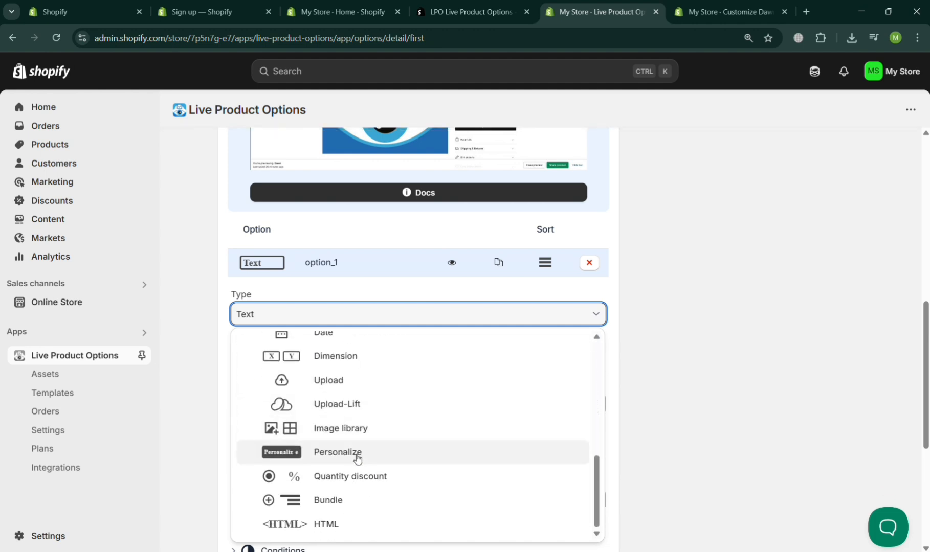
{"action": "left_click", "coordinate": [347, 379]}
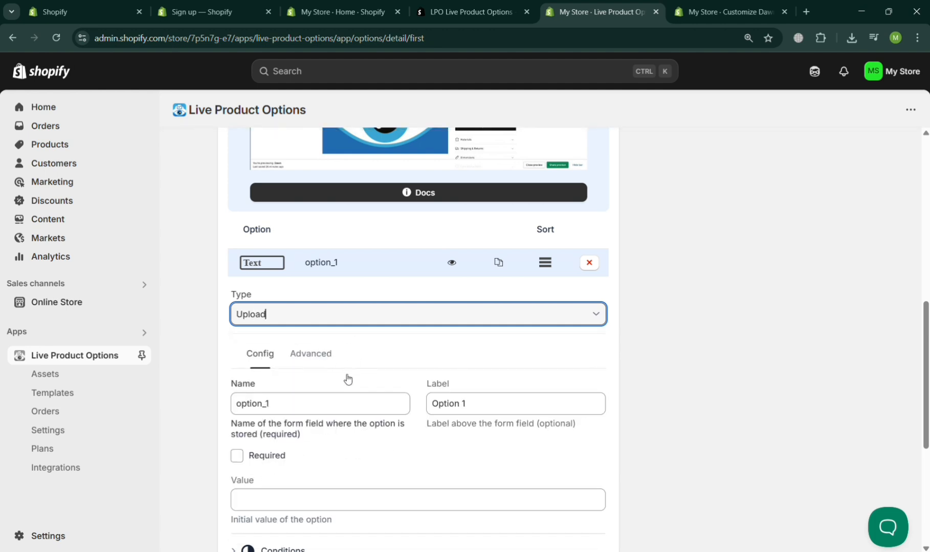
Step: Set both the name and the label of the upload option to "Upload"
{"action": "left_click", "coordinate": [331, 417]}
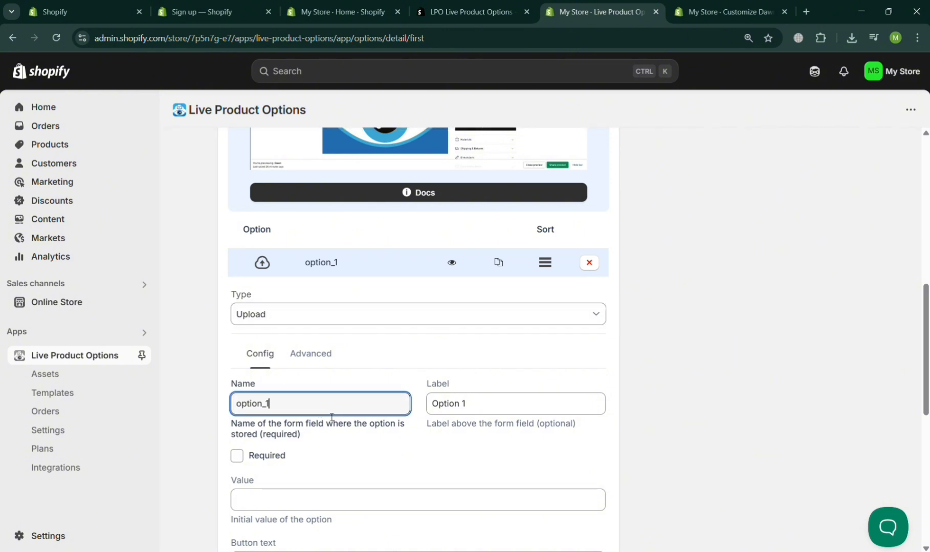
{"action": "key", "text": "ctrl+a"}
{"action": "type", "text": "Up"}
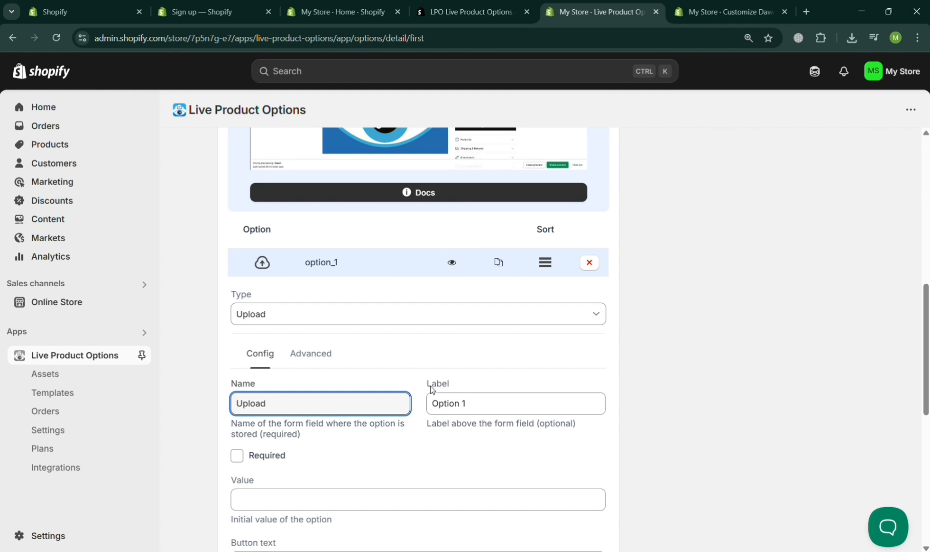
{"action": "left_click", "coordinate": [464, 404]}
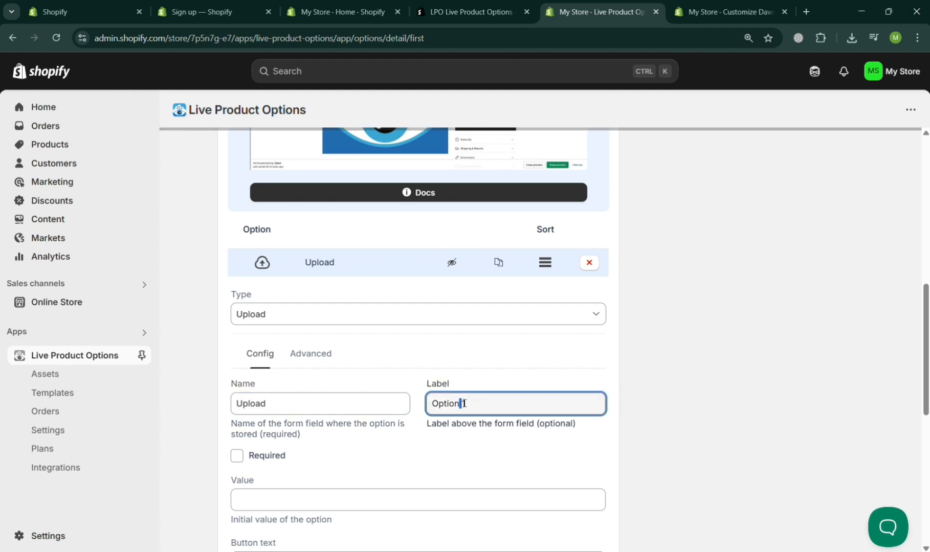
{"action": "key", "text": "ctrl+a"}
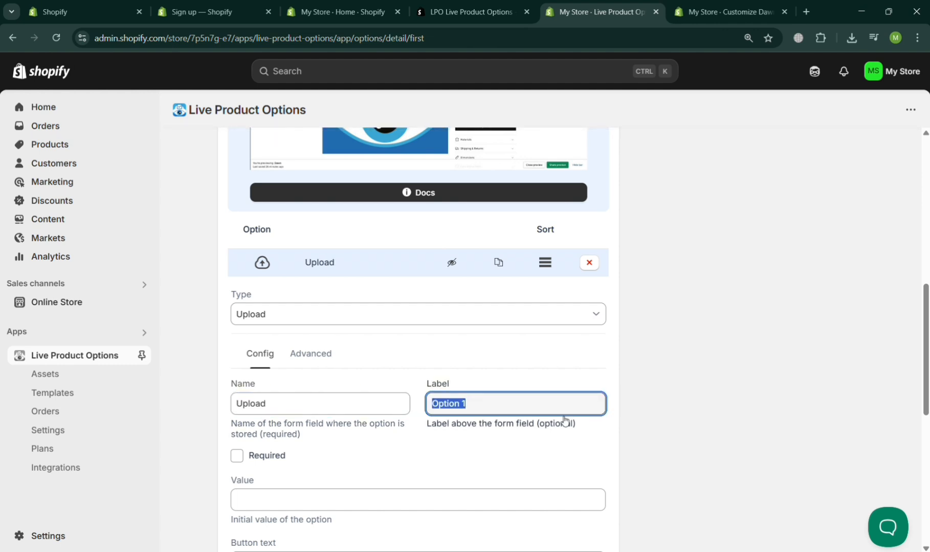
{"action": "type", "text": "Upload"}
Step: Set the Upload option's maximum allowed file size to 10 MB and its allowed file types to image/*
{"action": "scroll", "coordinate": [344, 452], "scroll_direction": "down", "scroll_amount": 4}
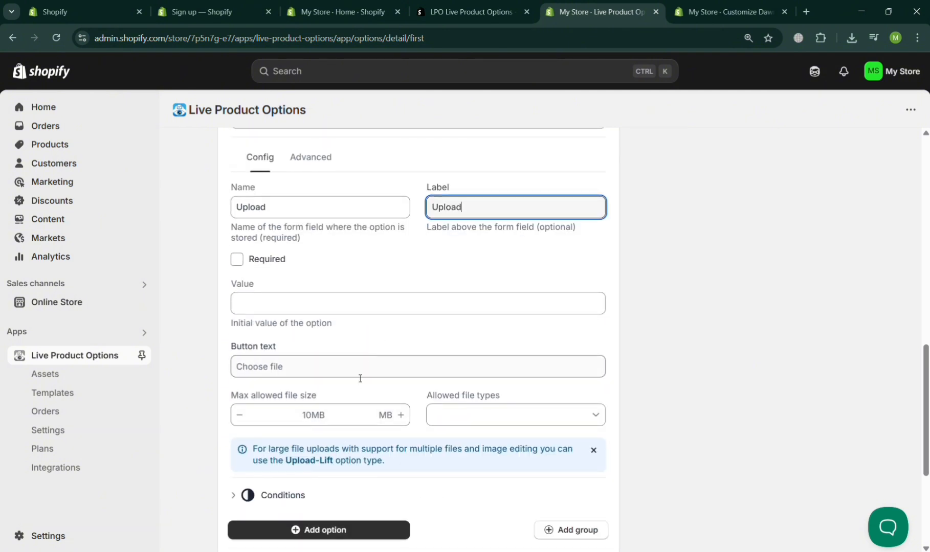
{"action": "left_click", "coordinate": [379, 311]}
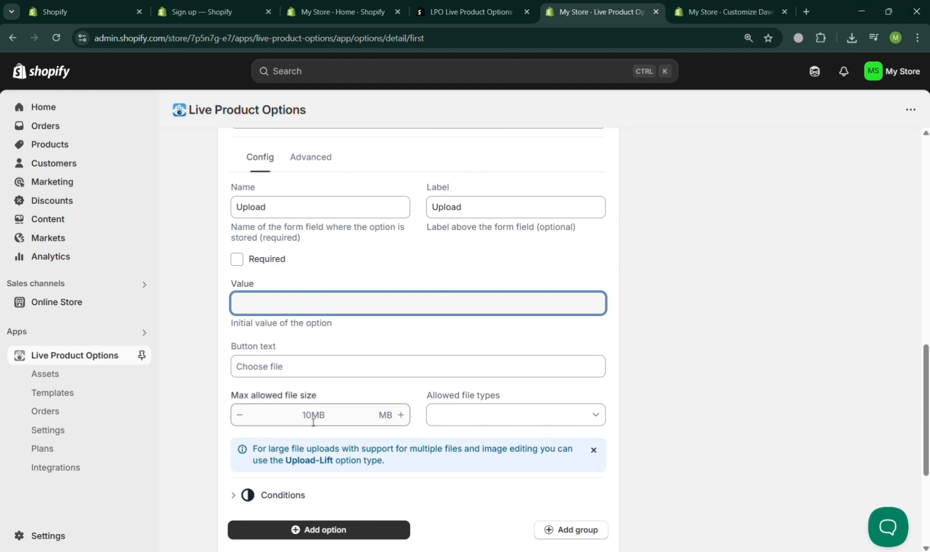
{"action": "left_click", "coordinate": [279, 422]}
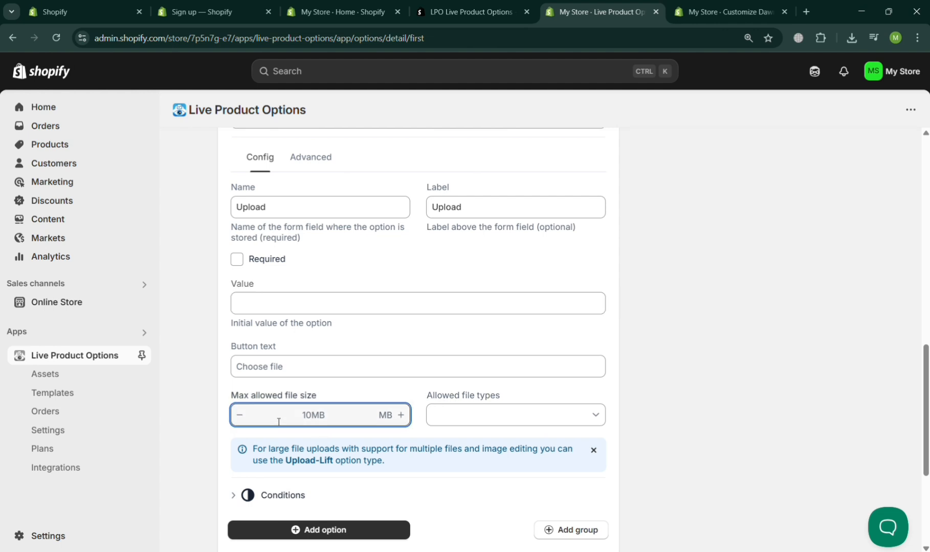
{"action": "left_click", "coordinate": [243, 415]}
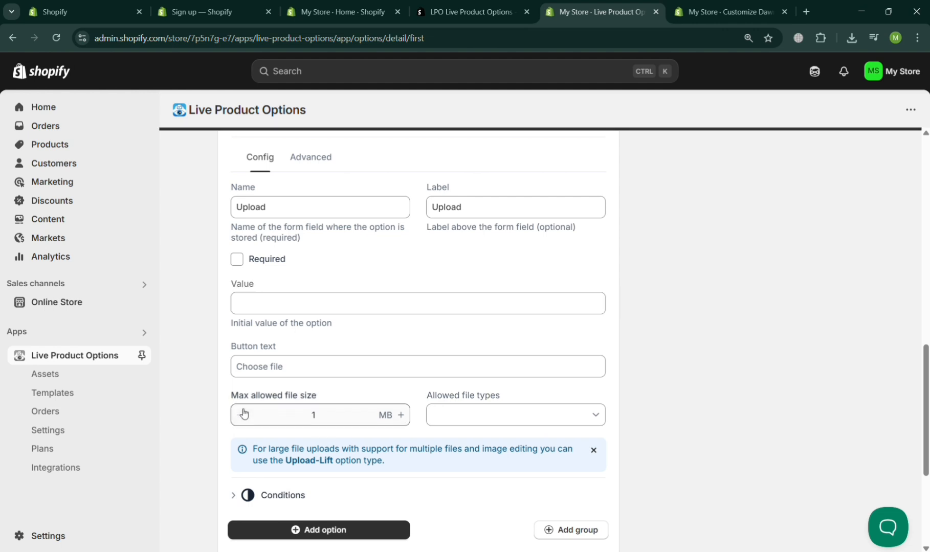
{"action": "left_click", "coordinate": [401, 415]}
{"action": "left_click", "coordinate": [400, 415]}
{"action": "left_click", "coordinate": [401, 415]}
{"action": "left_click", "coordinate": [401, 415]}
{"action": "left_click", "coordinate": [542, 416]}
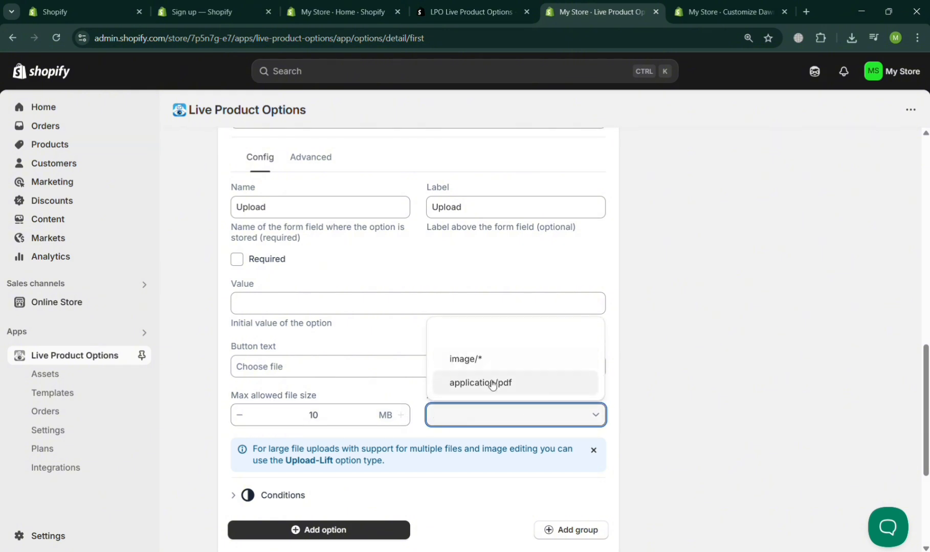
{"action": "left_click", "coordinate": [481, 362]}
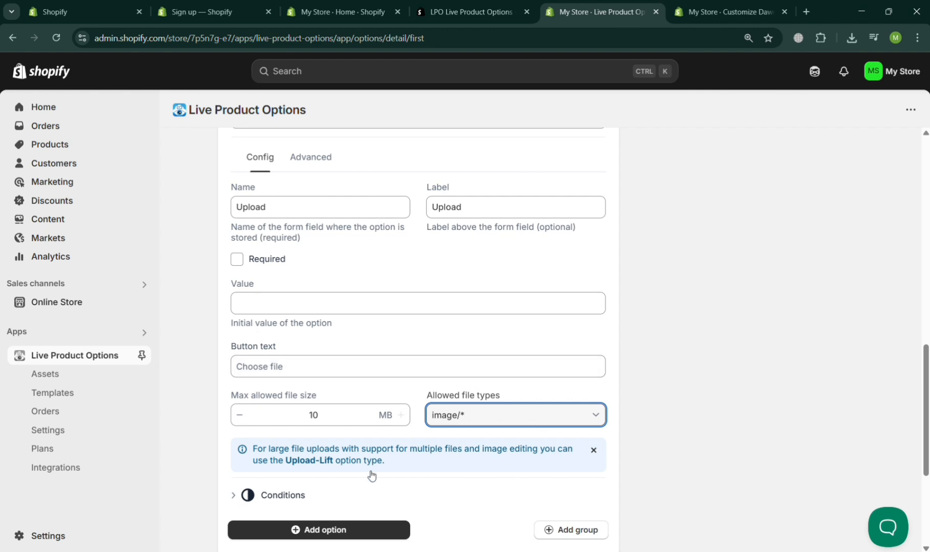
Step: Add a condition to the Upload option, check the available condition types, and remove the condition
{"action": "scroll", "coordinate": [327, 502], "scroll_direction": "down", "scroll_amount": 2}
{"action": "left_click", "coordinate": [247, 420]}
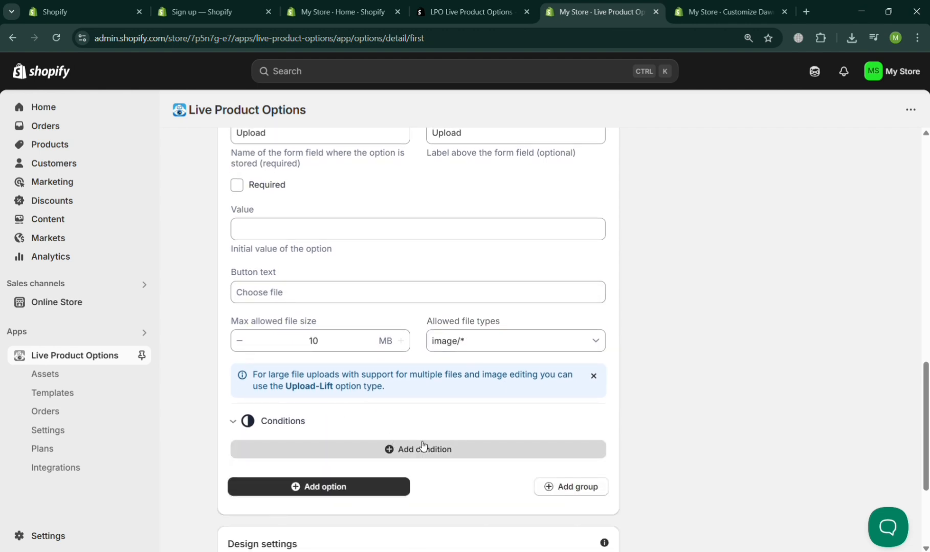
{"action": "left_click", "coordinate": [422, 448]}
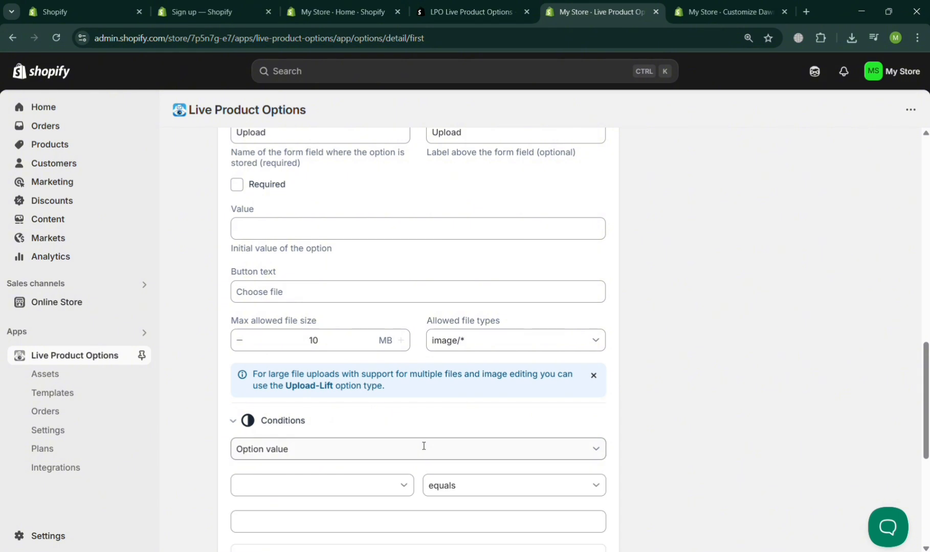
{"action": "left_click", "coordinate": [339, 456]}
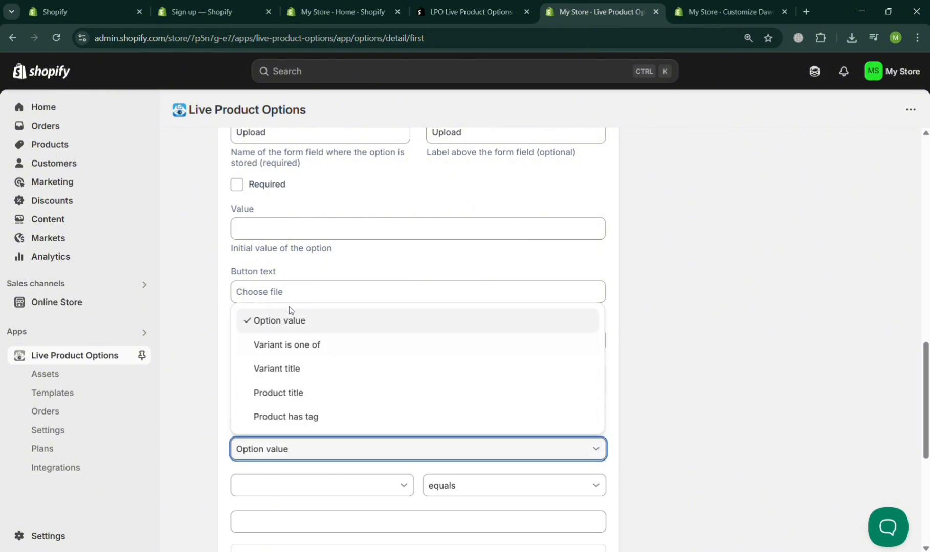
{"action": "left_click", "coordinate": [207, 469]}
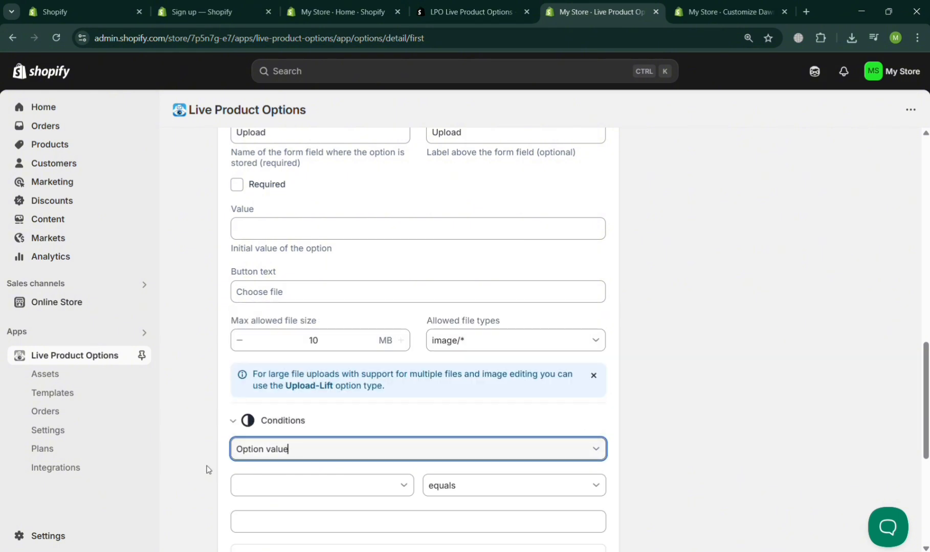
{"action": "scroll", "coordinate": [416, 489], "scroll_direction": "down", "scroll_amount": 3}
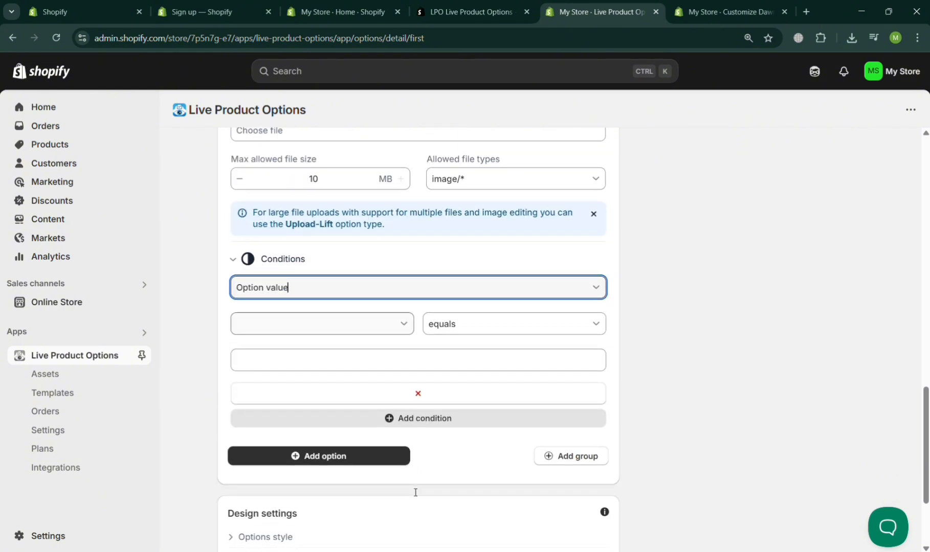
{"action": "left_click", "coordinate": [421, 387]}
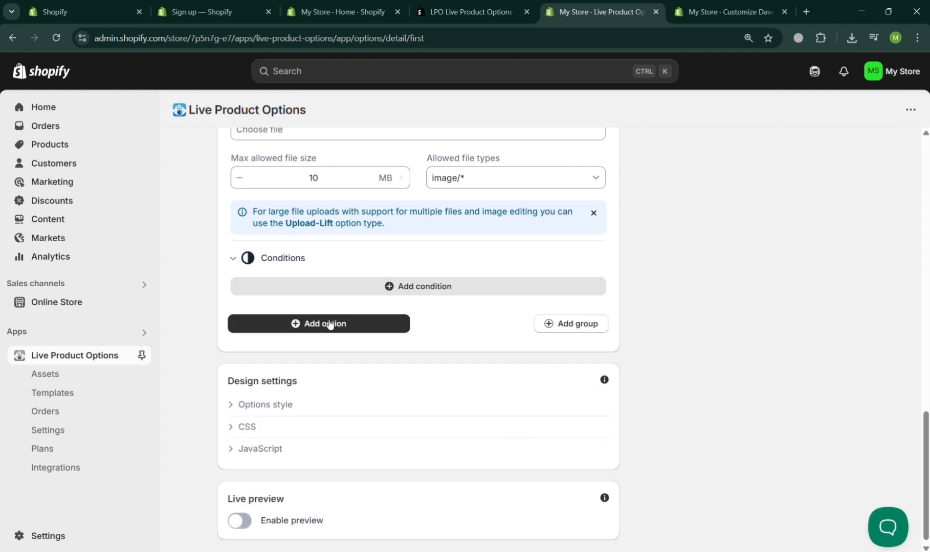
Step: Add an option group to the mug's product options, look at its settings, and remove the group
{"action": "scroll", "coordinate": [358, 315], "scroll_direction": "down", "scroll_amount": 1}
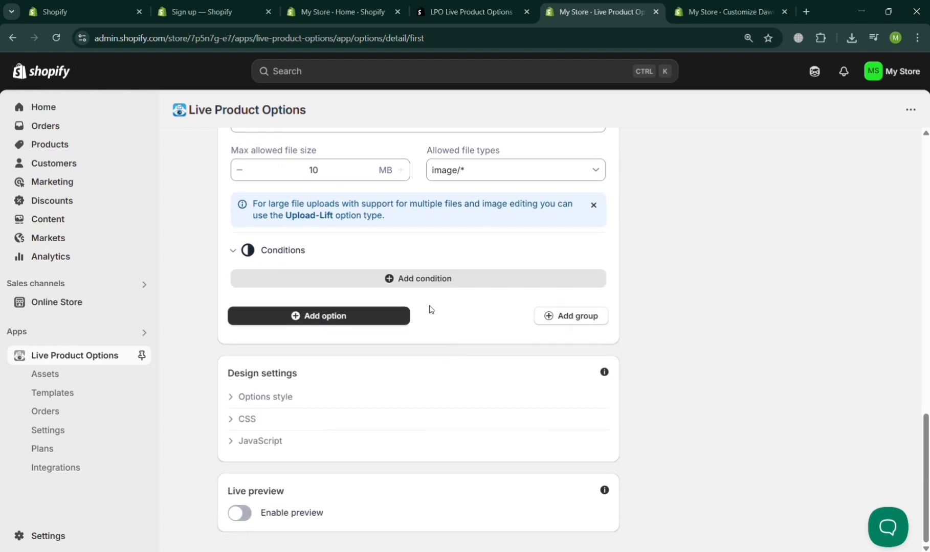
{"action": "left_click", "coordinate": [585, 321]}
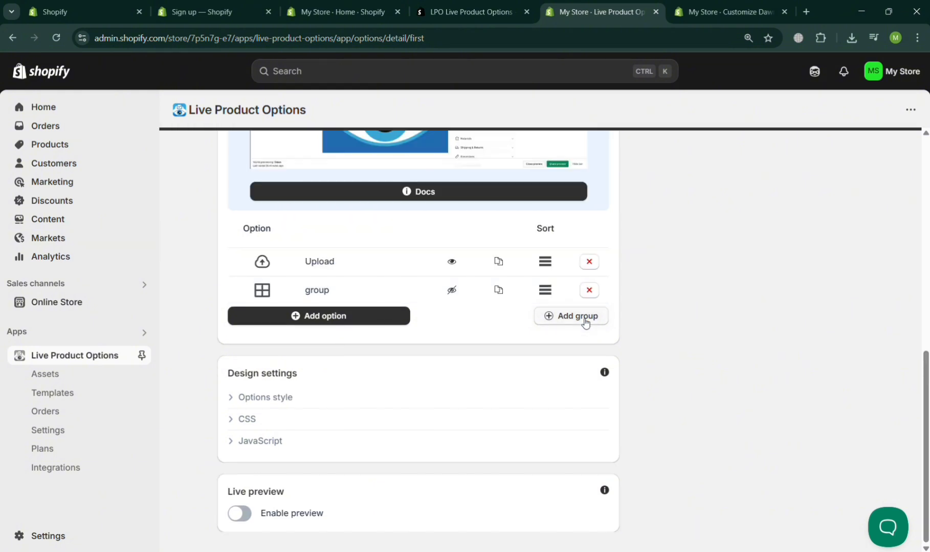
{"action": "left_click", "coordinate": [338, 292]}
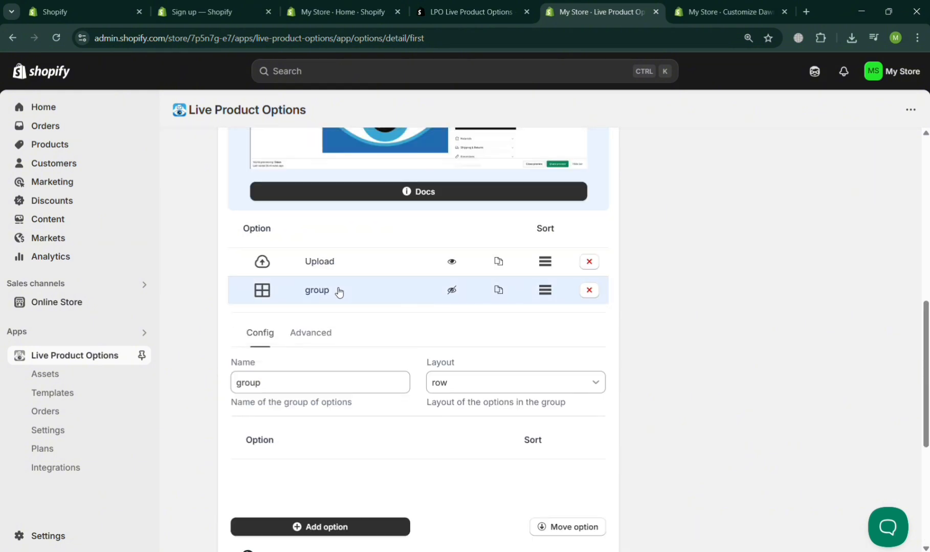
{"action": "left_click", "coordinate": [305, 383]}
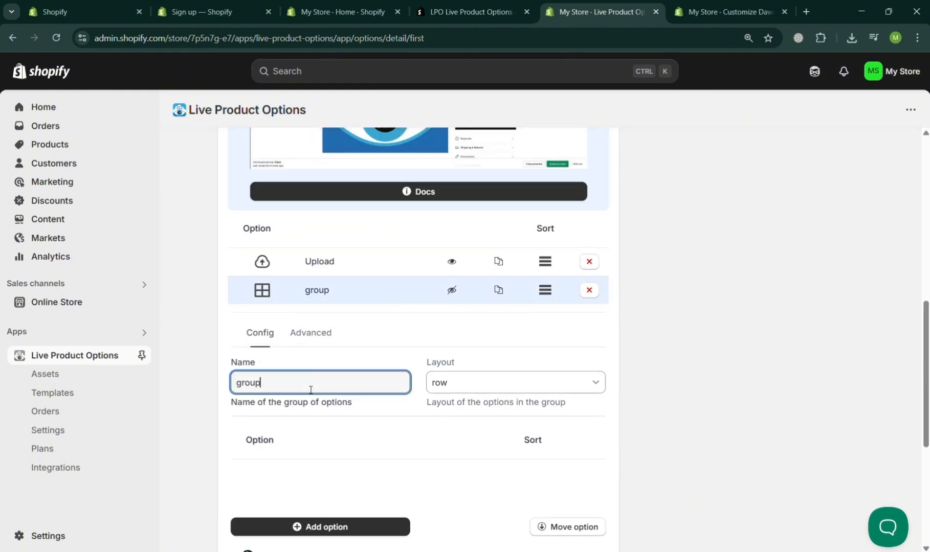
{"action": "left_click", "coordinate": [273, 289]}
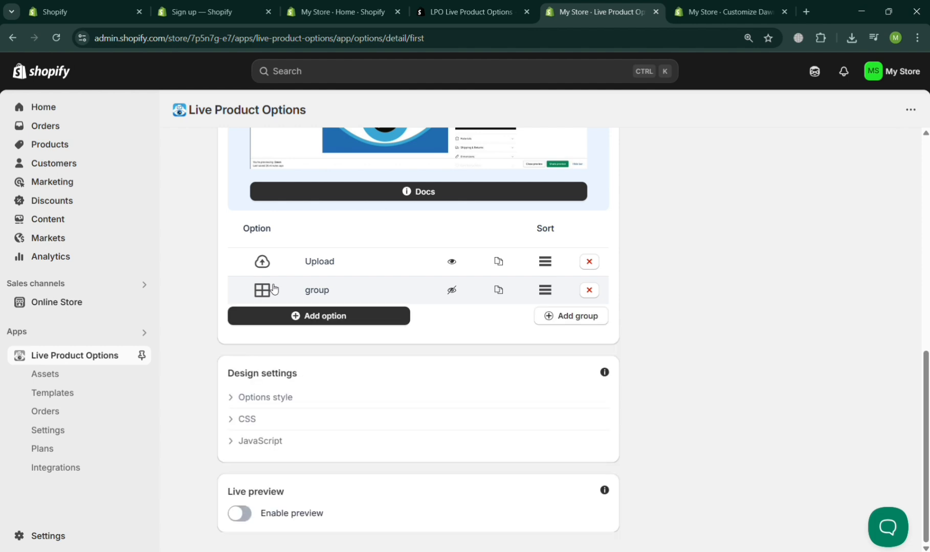
{"action": "left_click", "coordinate": [589, 290]}
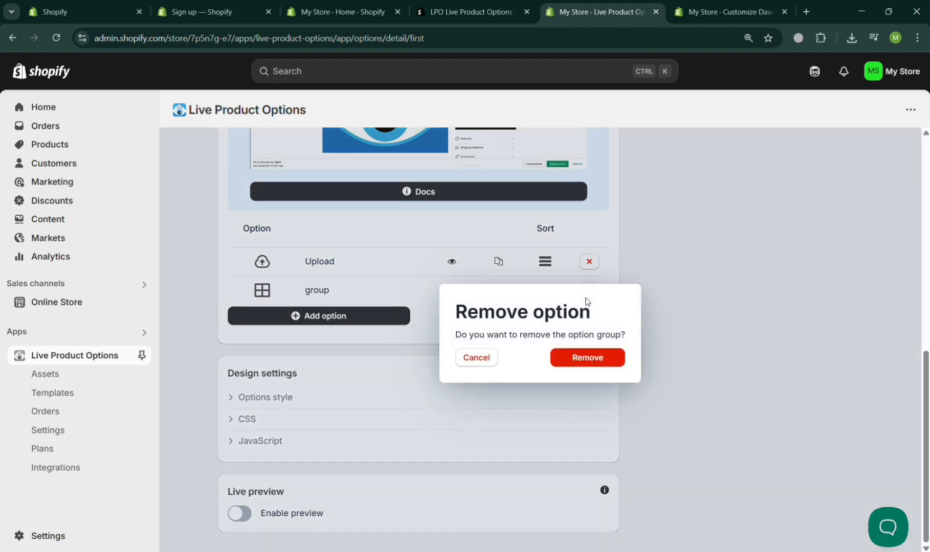
{"action": "left_click", "coordinate": [604, 361]}
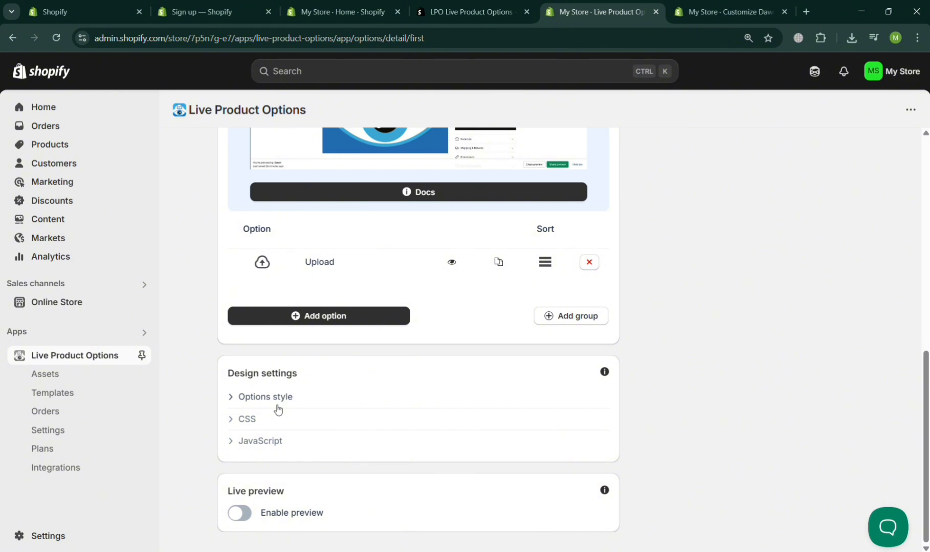
Step: Add a second option below Upload in the mug's product options and expand its settings
{"action": "scroll", "coordinate": [277, 409], "scroll_direction": "up", "scroll_amount": 8}
{"action": "scroll", "coordinate": [278, 409], "scroll_direction": "down", "scroll_amount": 1}
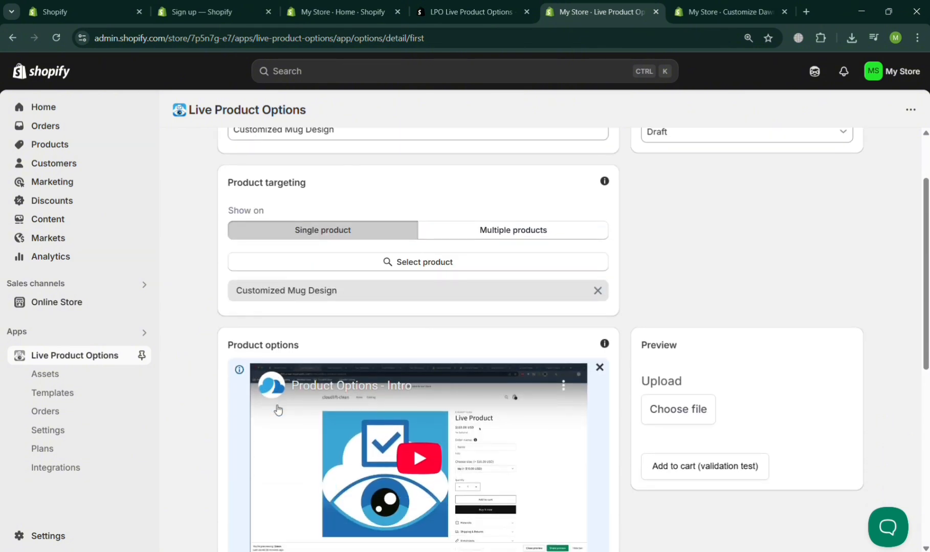
{"action": "scroll", "coordinate": [278, 410], "scroll_direction": "down", "scroll_amount": 7}
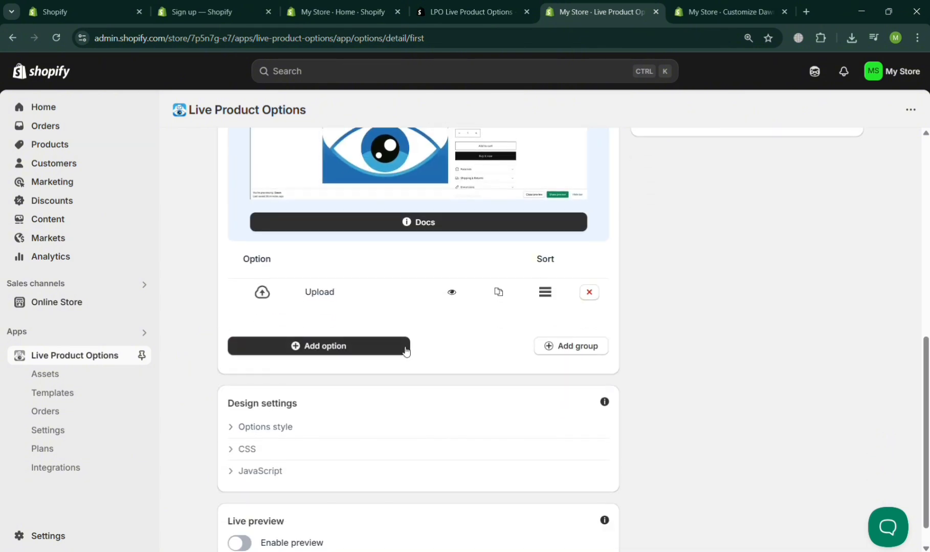
{"action": "left_click", "coordinate": [345, 346]}
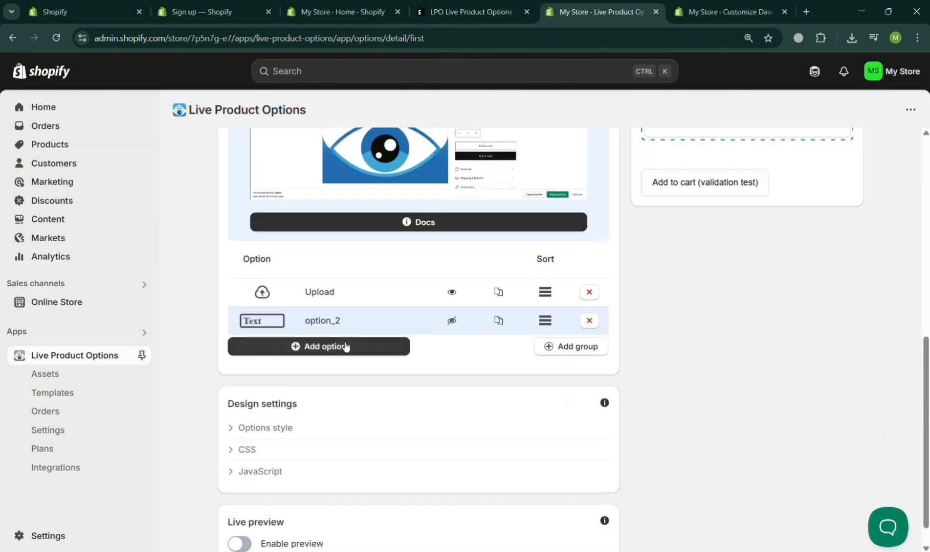
{"action": "left_click", "coordinate": [303, 330]}
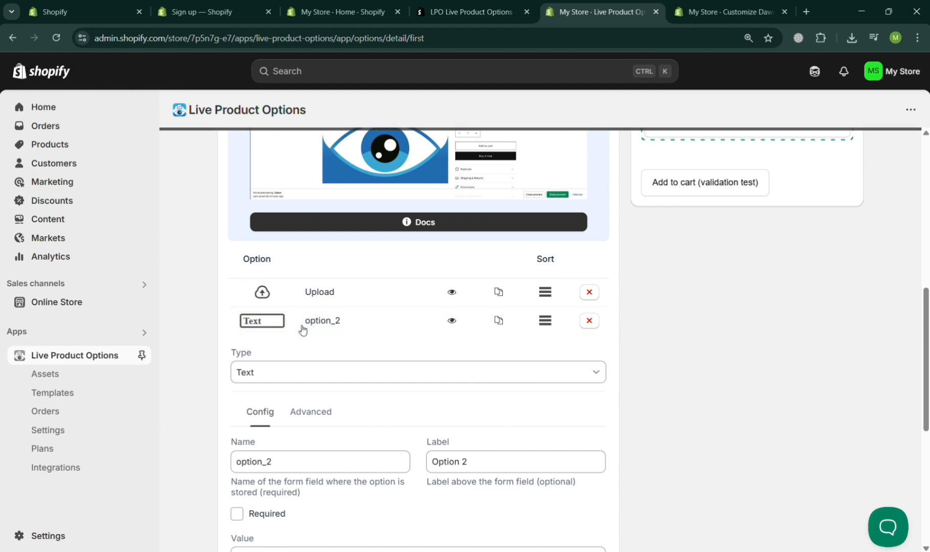
{"action": "left_click", "coordinate": [271, 329]}
Step: Look through the available option types for the second option and leave it as Text
{"action": "left_click", "coordinate": [261, 375]}
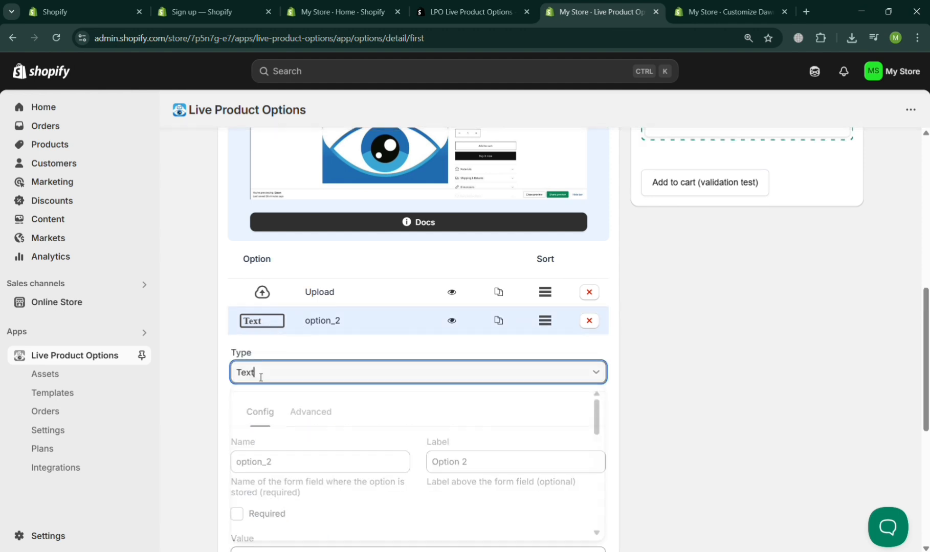
{"action": "scroll", "coordinate": [299, 488], "scroll_direction": "down", "scroll_amount": 3}
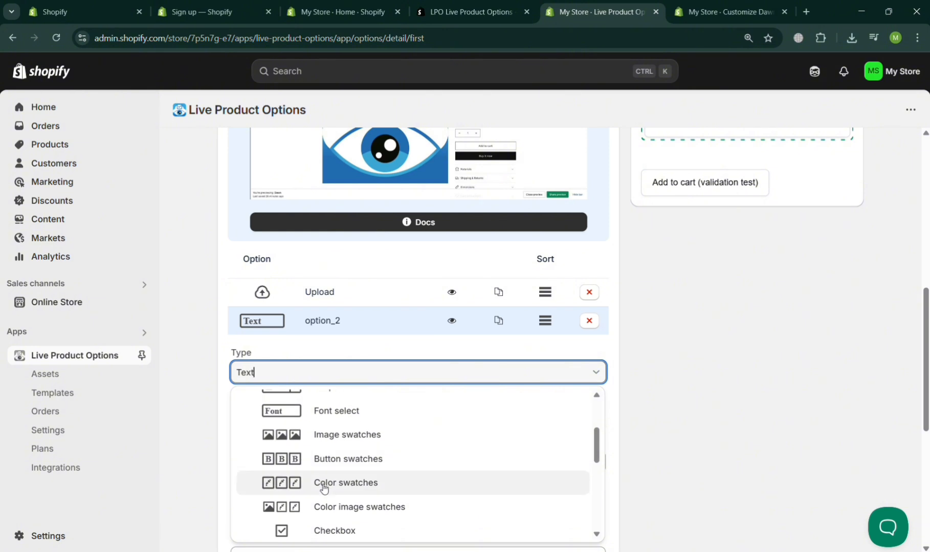
{"action": "scroll", "coordinate": [324, 489], "scroll_direction": "up", "scroll_amount": 1}
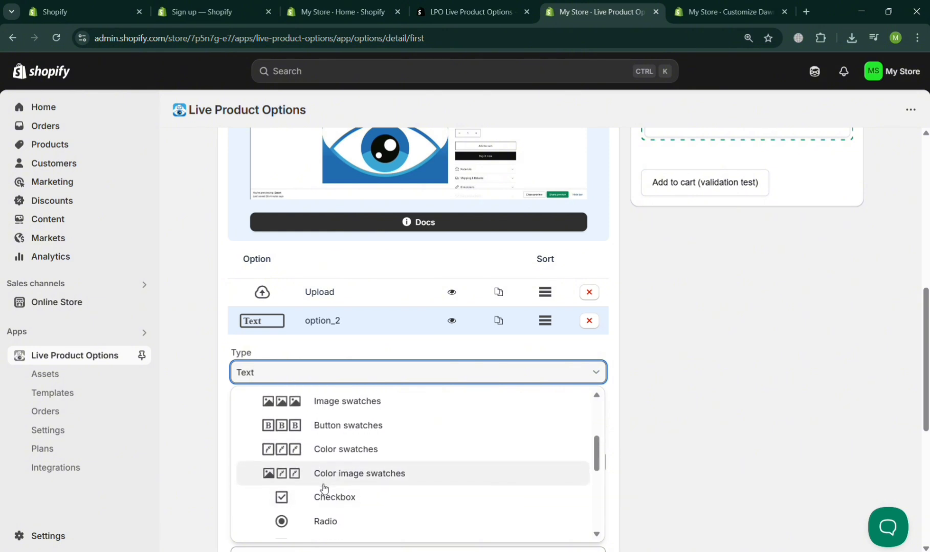
{"action": "scroll", "coordinate": [324, 489], "scroll_direction": "up", "scroll_amount": 3}
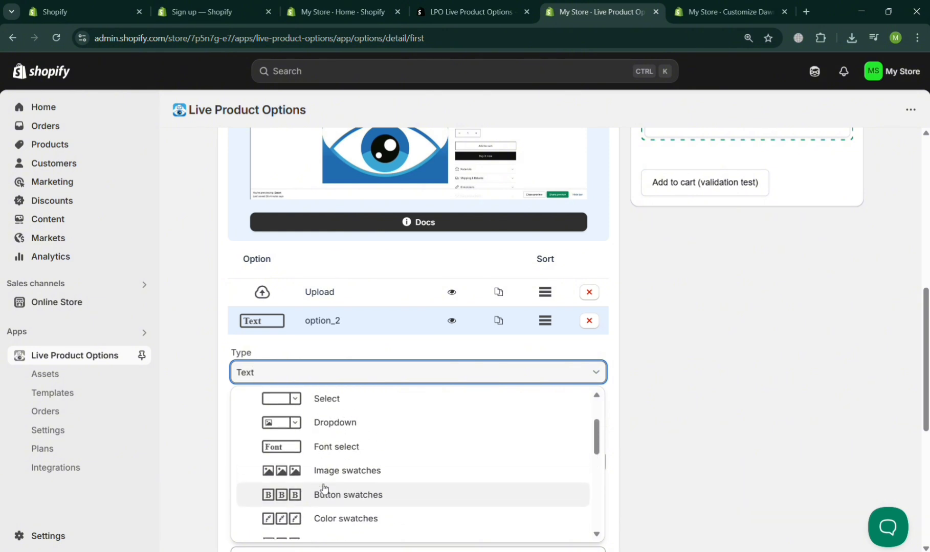
{"action": "left_click", "coordinate": [227, 388]}
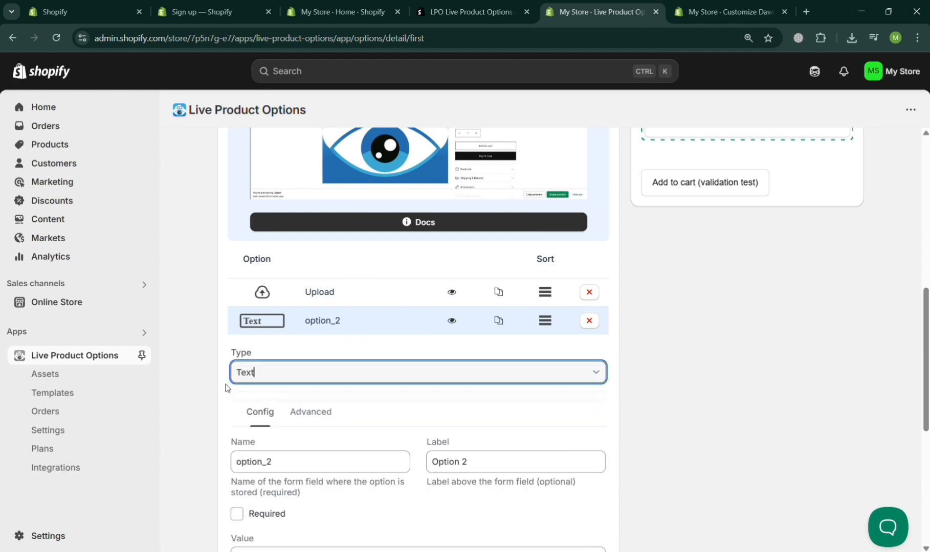
Step: Name the second option Enter Text and set its label to Text
{"action": "double_click", "coordinate": [334, 461]}
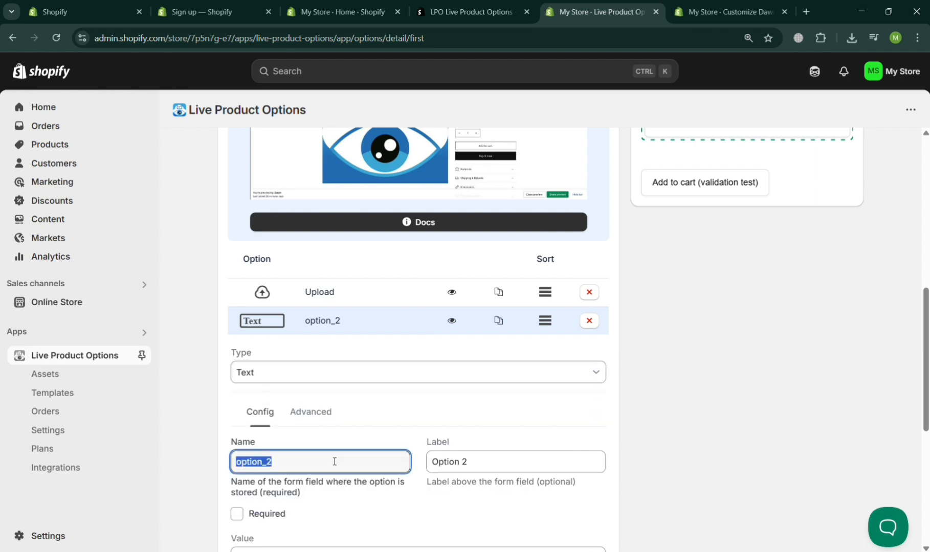
{"action": "type", "text": "Enter"}
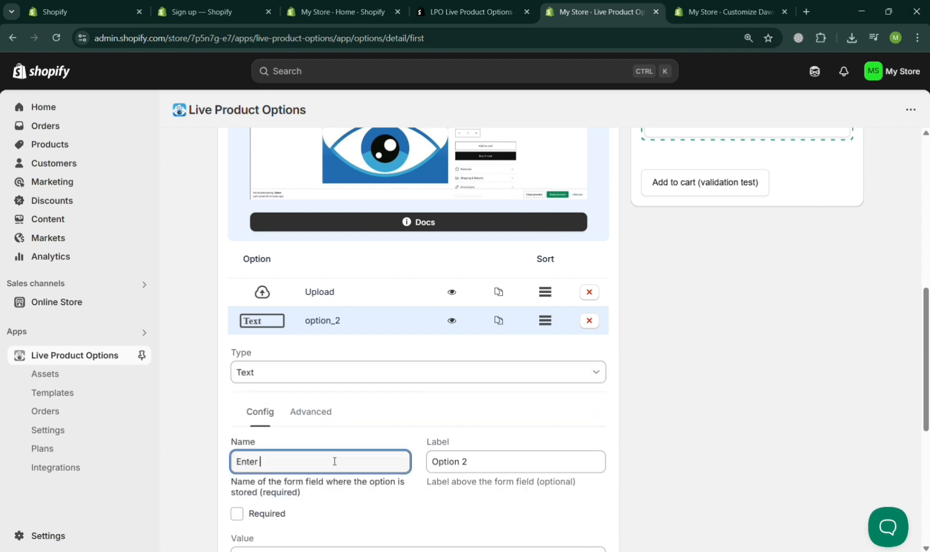
{"action": "type", "text": " Text"}
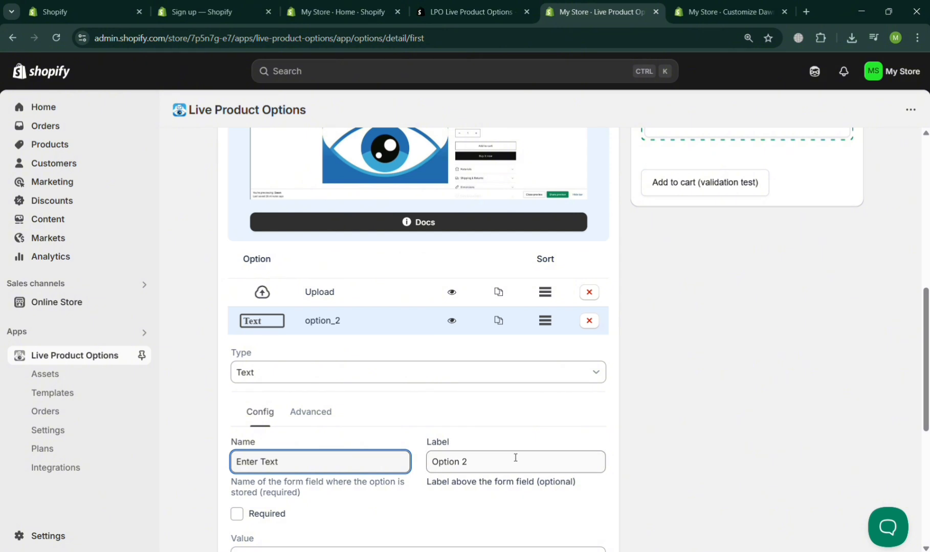
{"action": "left_click", "coordinate": [509, 462]}
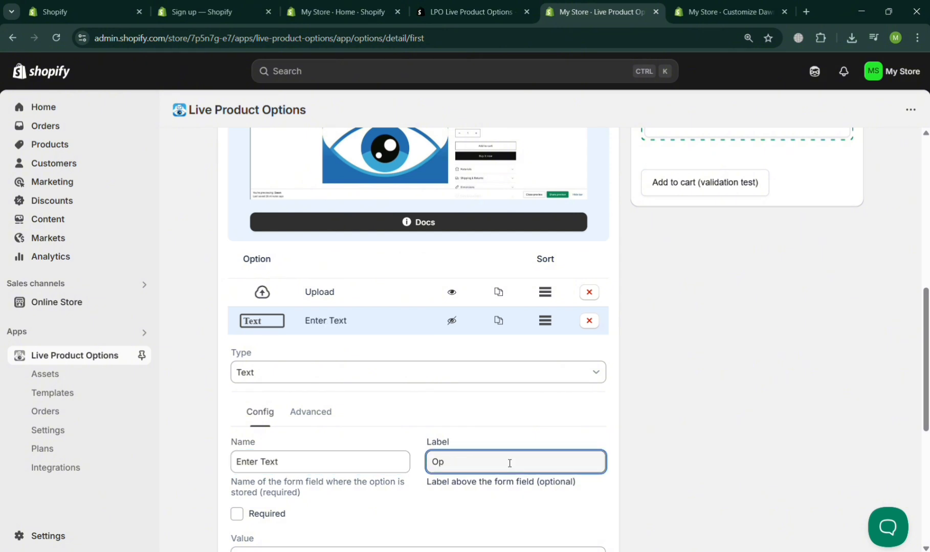
{"action": "scroll", "coordinate": [509, 464], "scroll_direction": "down", "scroll_amount": 2}
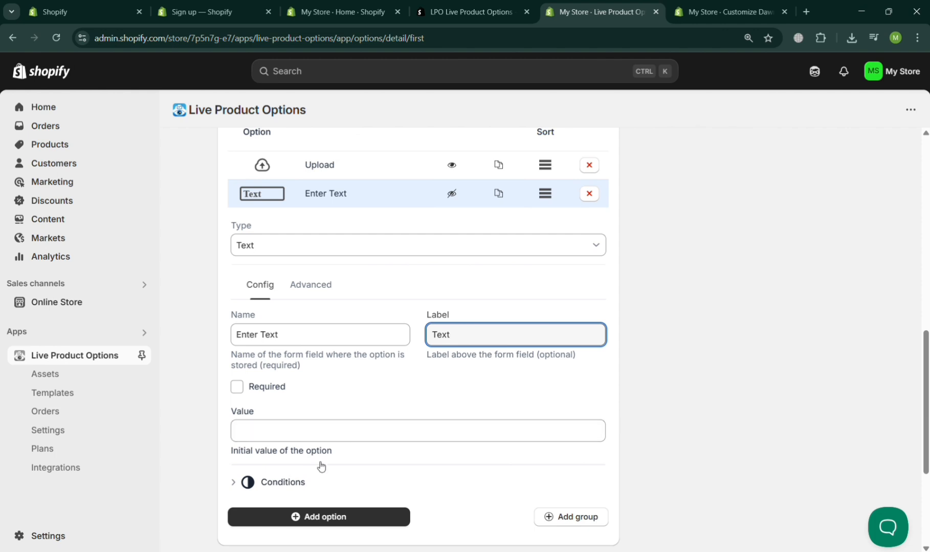
{"action": "left_click", "coordinate": [784, 421]}
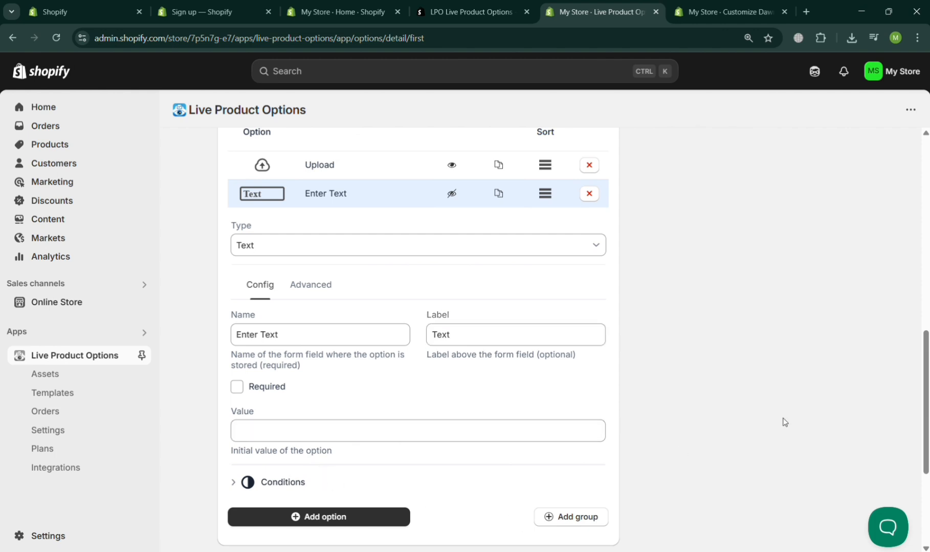
Step: Add a third option below Enter Text and set its type to Color
{"action": "scroll", "coordinate": [400, 402], "scroll_direction": "down", "scroll_amount": 2}
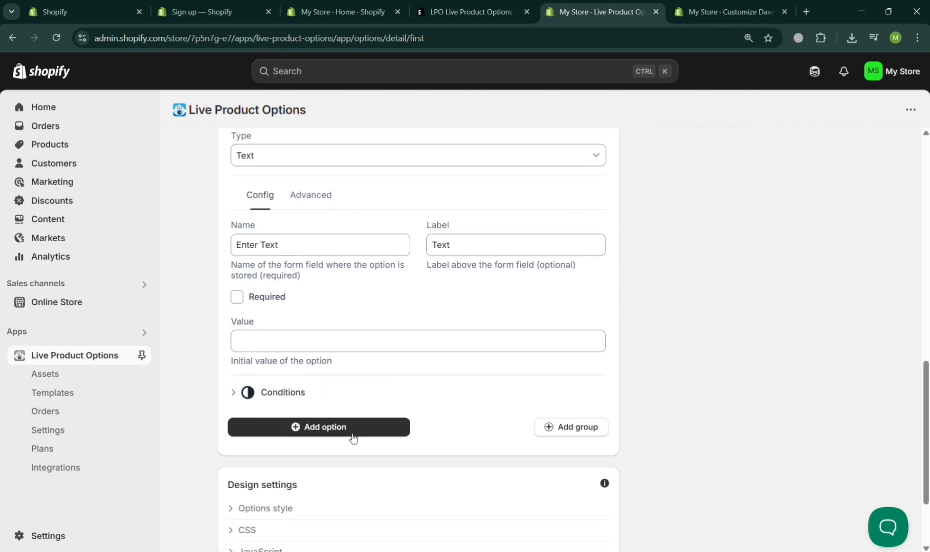
{"action": "left_click", "coordinate": [352, 438]}
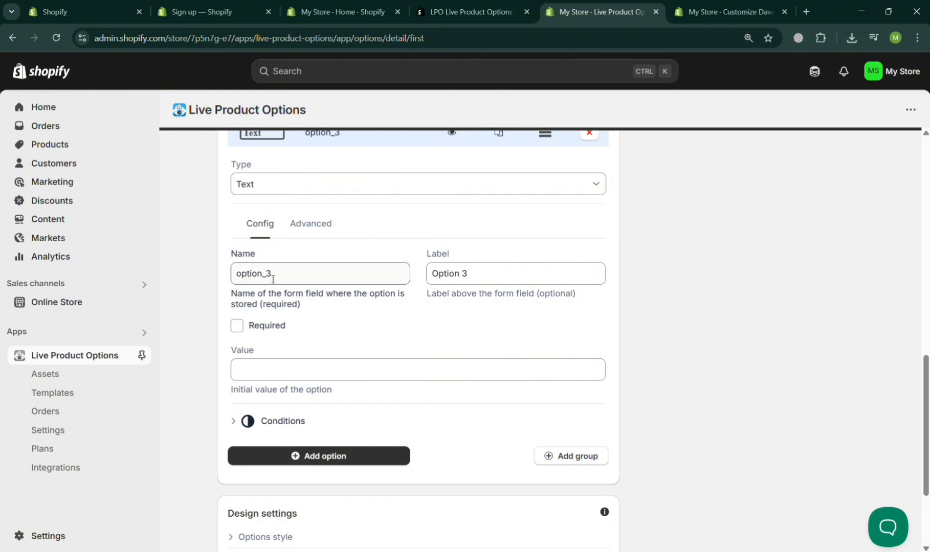
{"action": "left_click", "coordinate": [290, 277]}
{"action": "scroll", "coordinate": [289, 276], "scroll_direction": "up", "scroll_amount": 2}
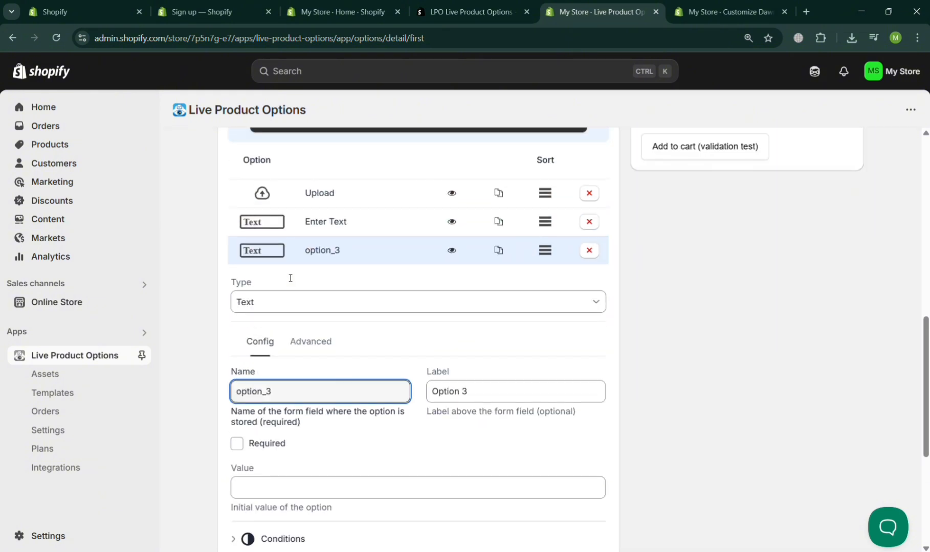
{"action": "left_click", "coordinate": [289, 308]}
{"action": "scroll", "coordinate": [328, 423], "scroll_direction": "down", "scroll_amount": 2}
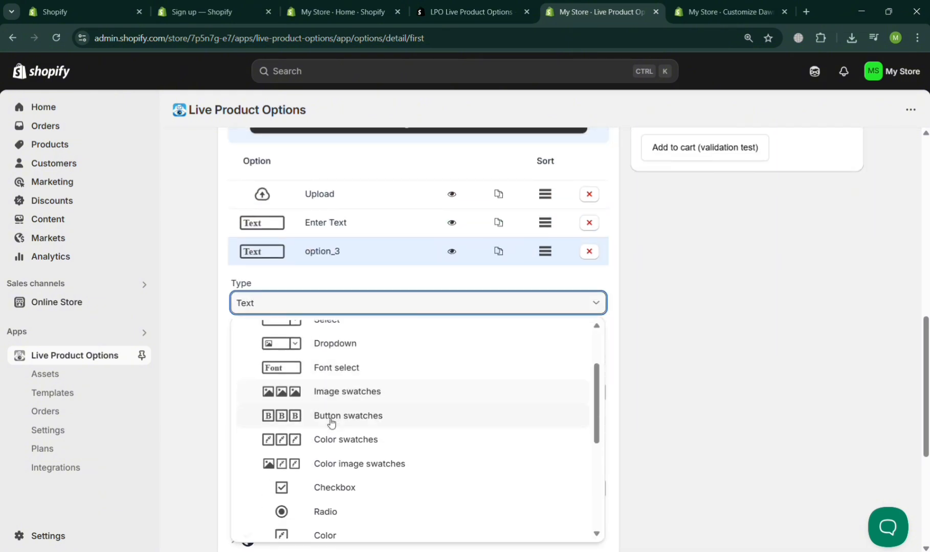
{"action": "scroll", "coordinate": [330, 422], "scroll_direction": "down", "scroll_amount": 4}
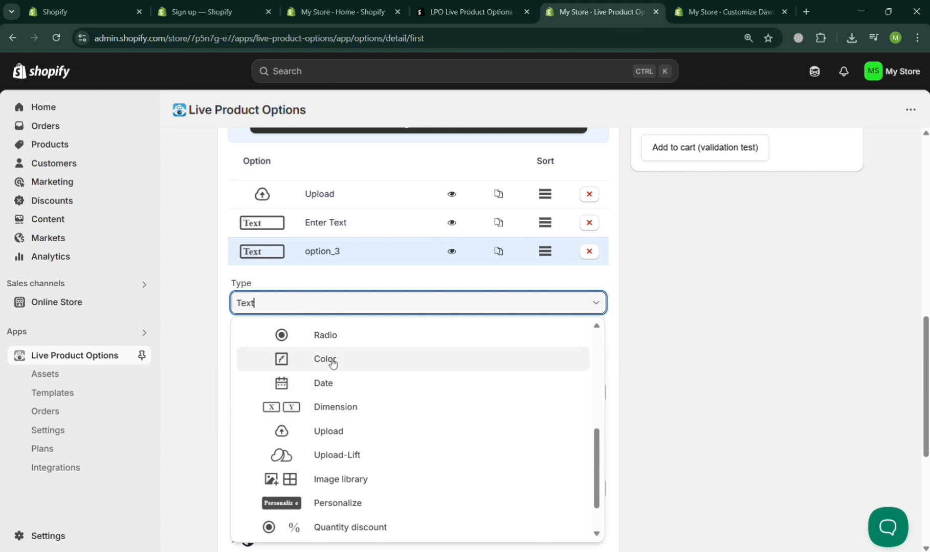
{"action": "left_click", "coordinate": [333, 364]}
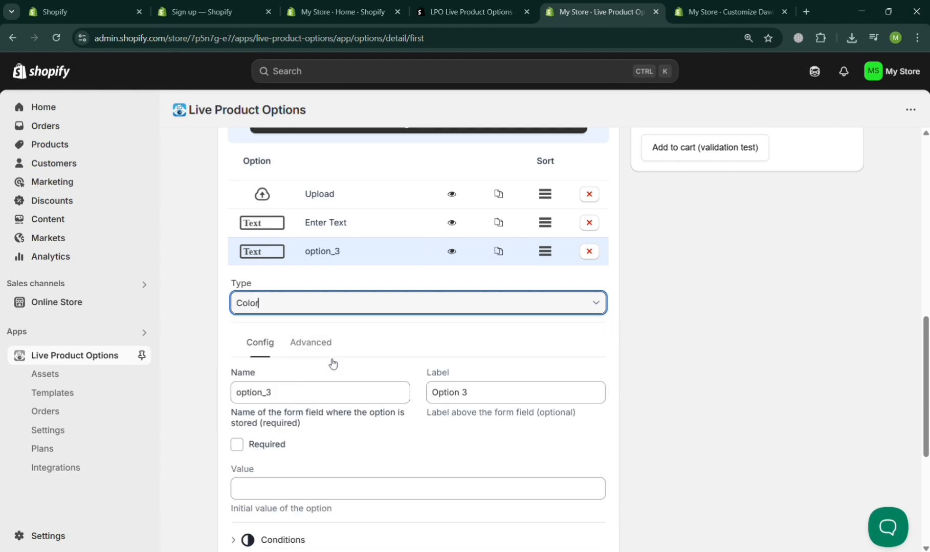
Step: Set both the name and the label of the third option to Color
{"action": "double_click", "coordinate": [319, 397]}
{"action": "type", "text": "Color"}
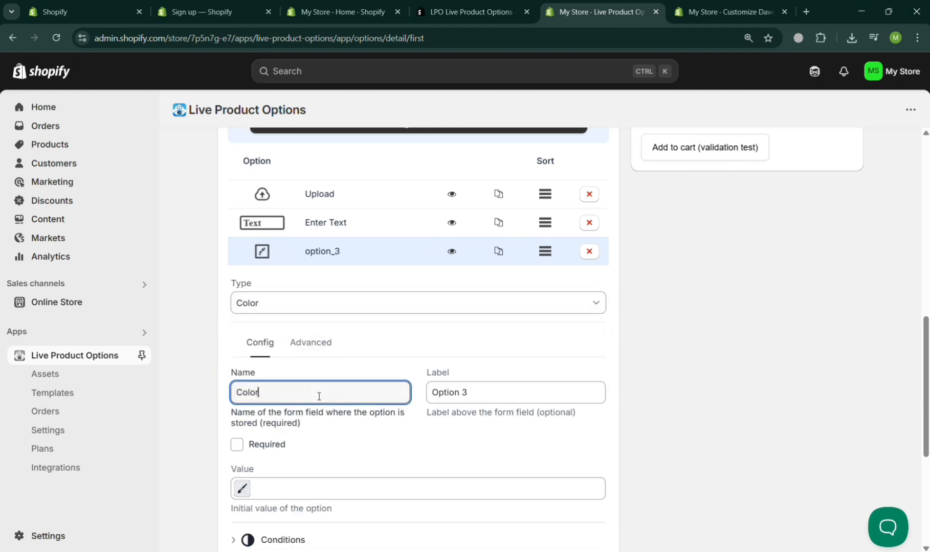
{"action": "left_click", "coordinate": [496, 396]}
{"action": "key", "text": "ctrl+a"}
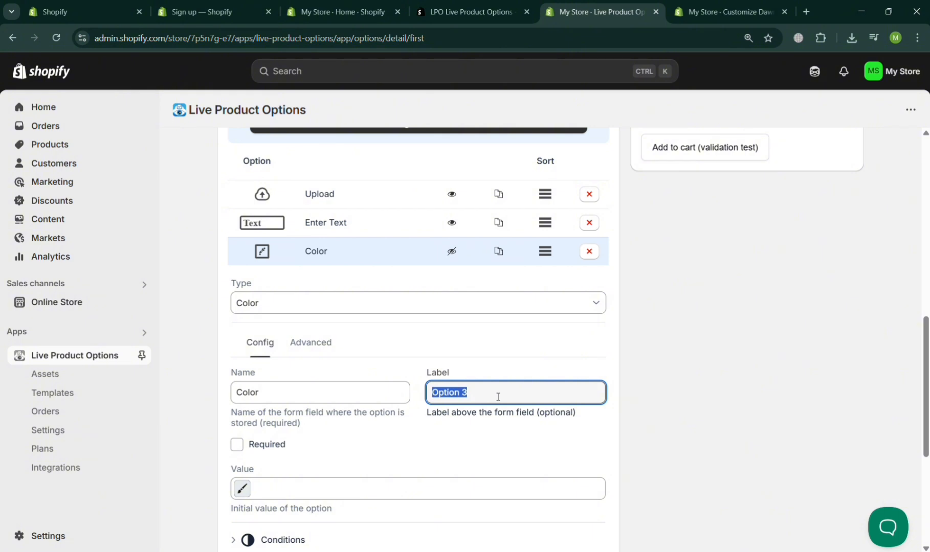
{"action": "type", "text": "Color"}
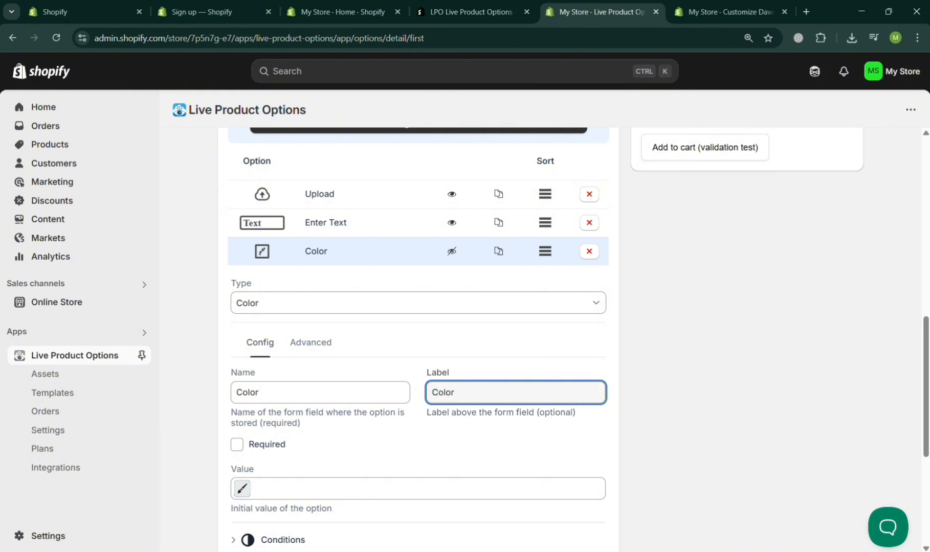
Step: Expand the options style in the design settings and change the label color to white, #ffffff
{"action": "scroll", "coordinate": [441, 441], "scroll_direction": "down", "scroll_amount": 1}
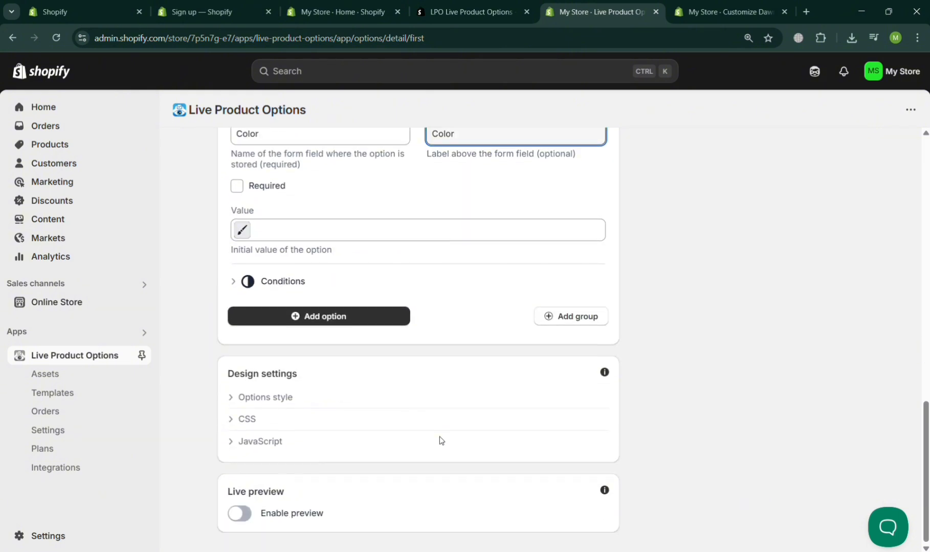
{"action": "left_click", "coordinate": [253, 408]}
{"action": "scroll", "coordinate": [386, 468], "scroll_direction": "down", "scroll_amount": 3}
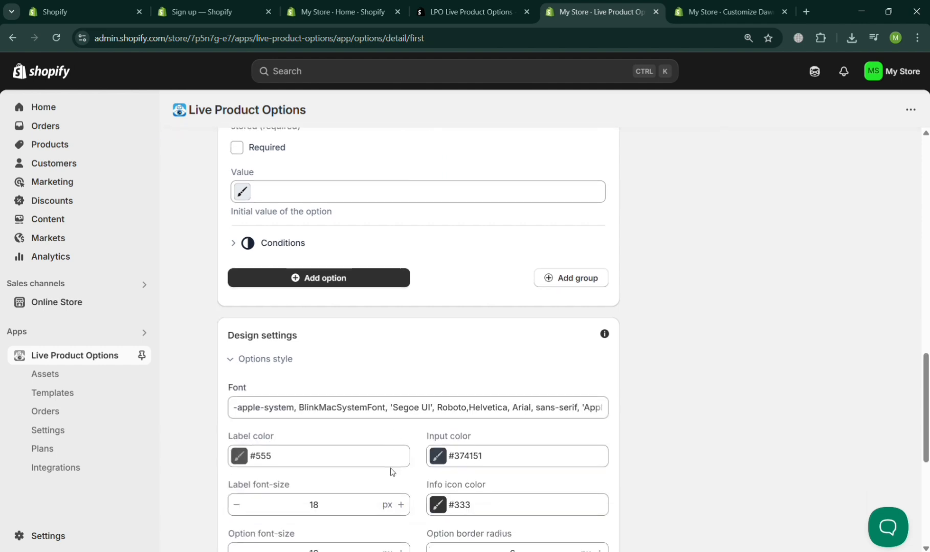
{"action": "left_click", "coordinate": [237, 388]}
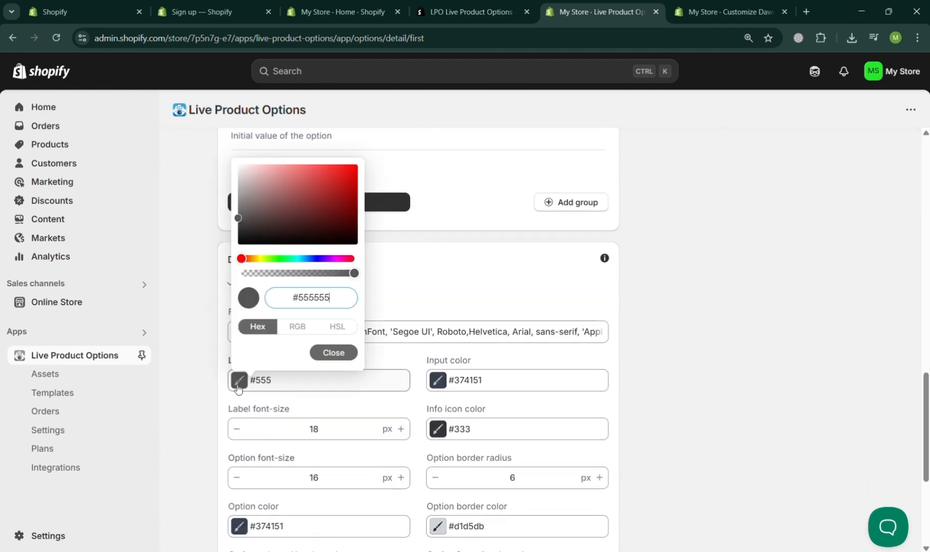
{"action": "left_click_drag", "start_coordinate": [328, 209], "coordinate": [307, 177]}
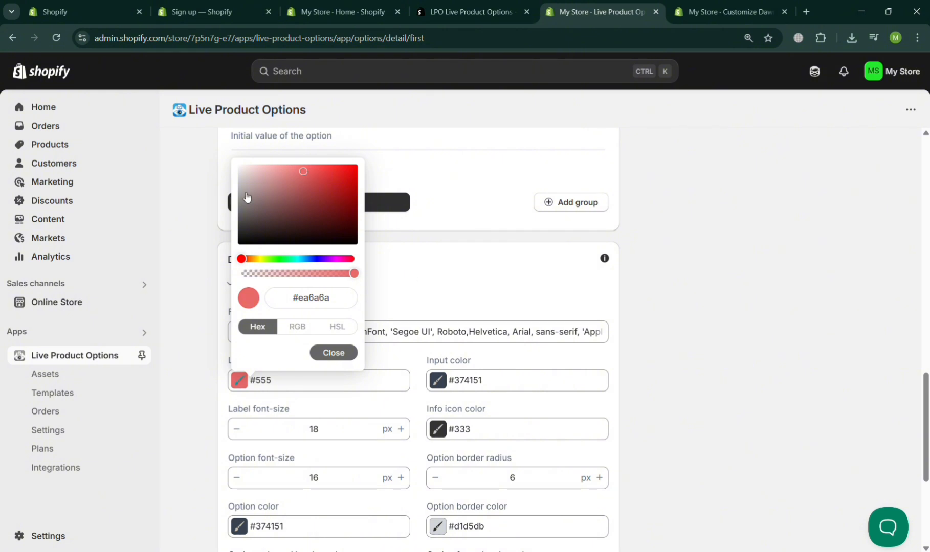
{"action": "left_click_drag", "start_coordinate": [249, 199], "coordinate": [234, 165]}
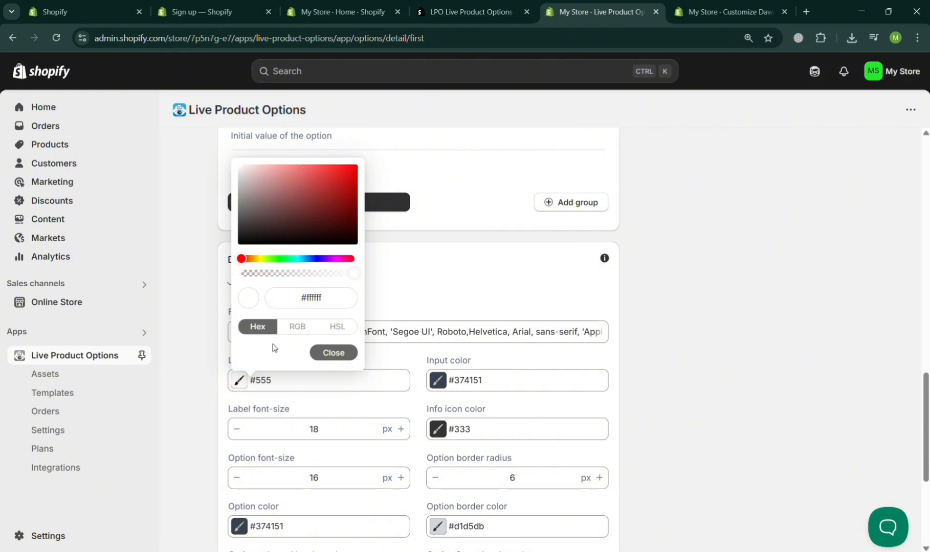
{"action": "left_click", "coordinate": [291, 328]}
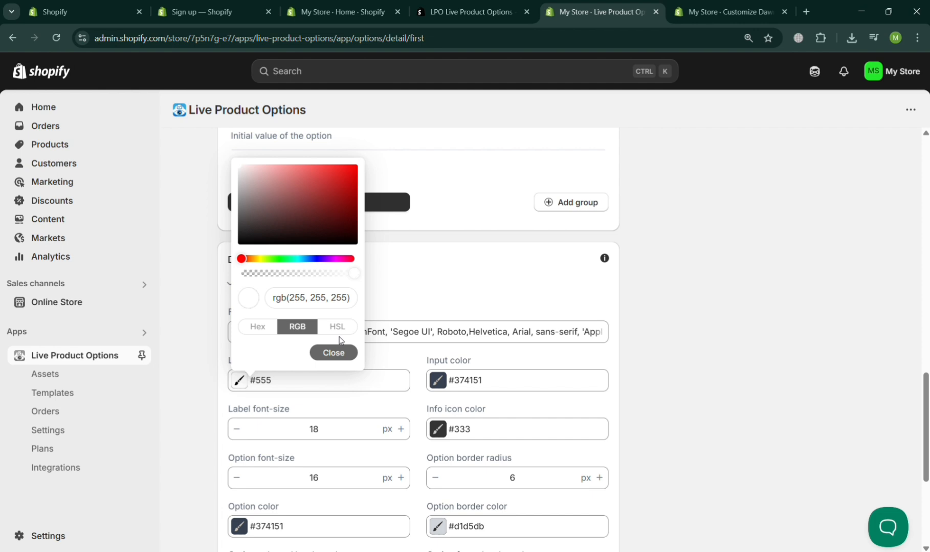
{"action": "left_click", "coordinate": [263, 330]}
{"action": "left_click", "coordinate": [407, 315]}
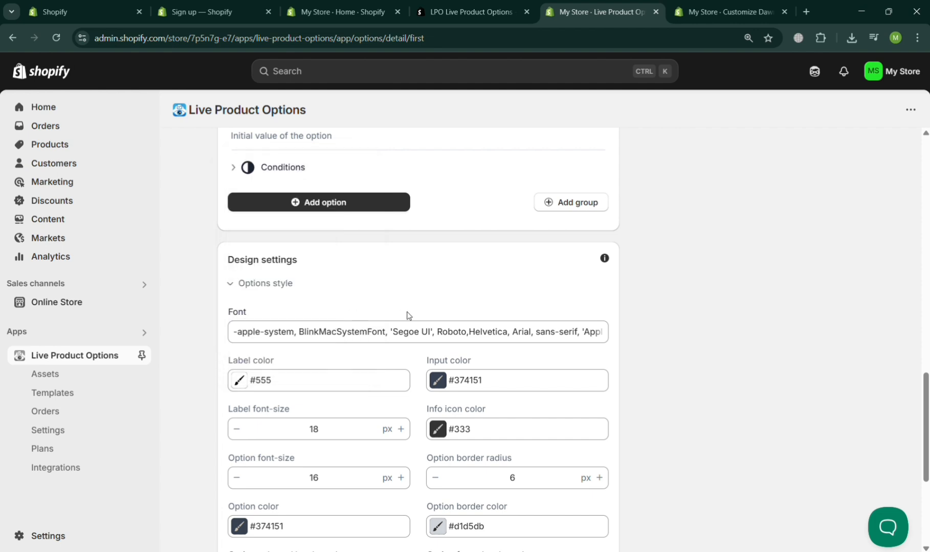
Step: Change the input color in the options style to white, #ffffff, and collapse the style settings
{"action": "left_click", "coordinate": [442, 387]}
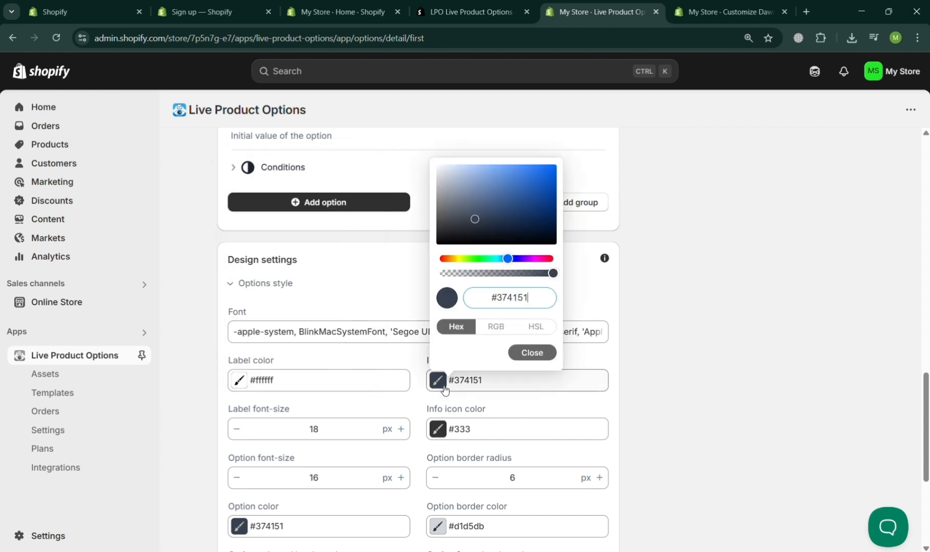
{"action": "mouse_move", "coordinate": [475, 219]}
{"action": "left_mouse_down"}
{"action": "mouse_move", "coordinate": [475, 233]}
{"action": "mouse_move", "coordinate": [440, 164]}
{"action": "left_mouse_up"}
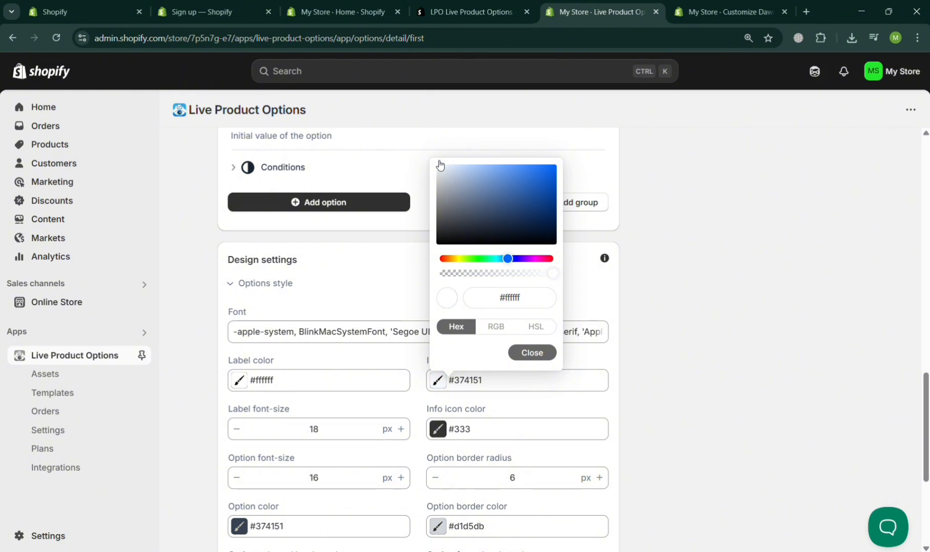
{"action": "left_click", "coordinate": [604, 289]}
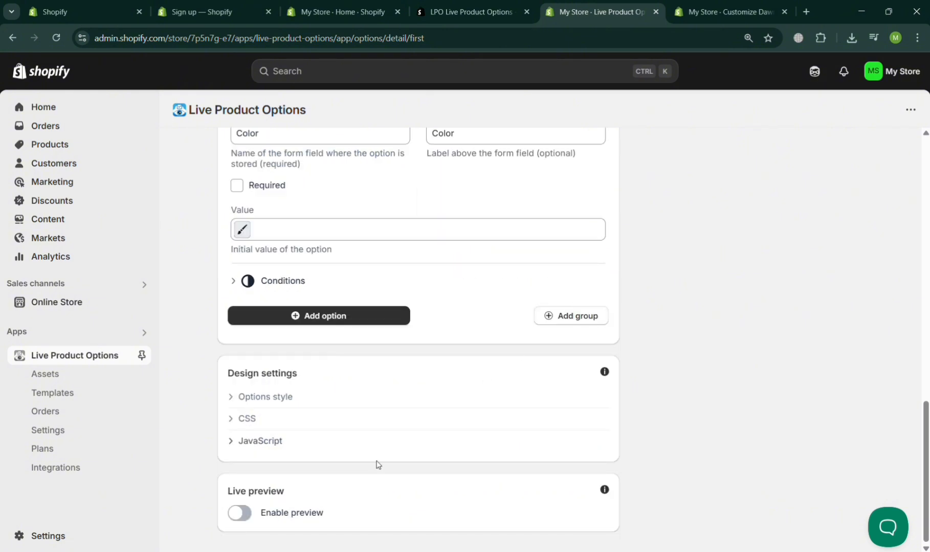
Step: Check the custom CSS field in the design settings and enable the live preview for the mug
{"action": "left_click", "coordinate": [253, 426]}
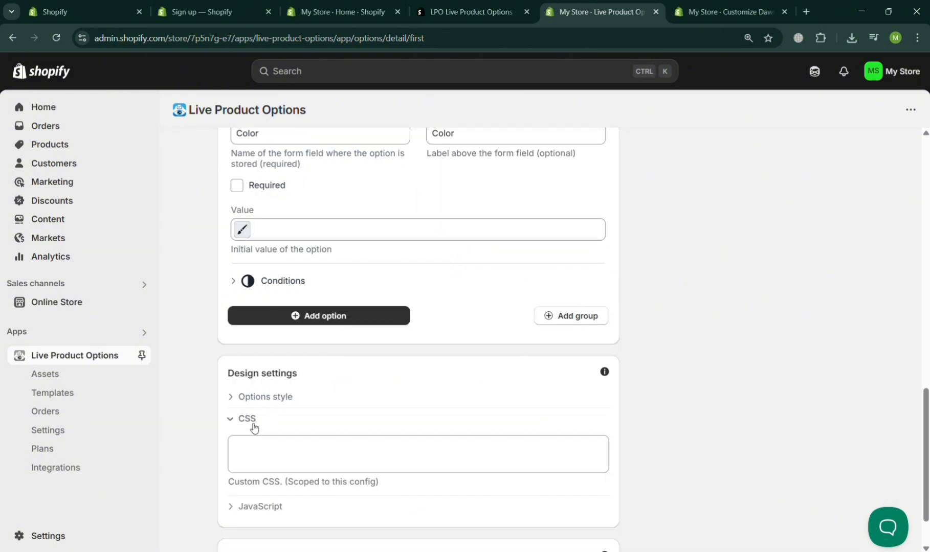
{"action": "left_click", "coordinate": [254, 426]}
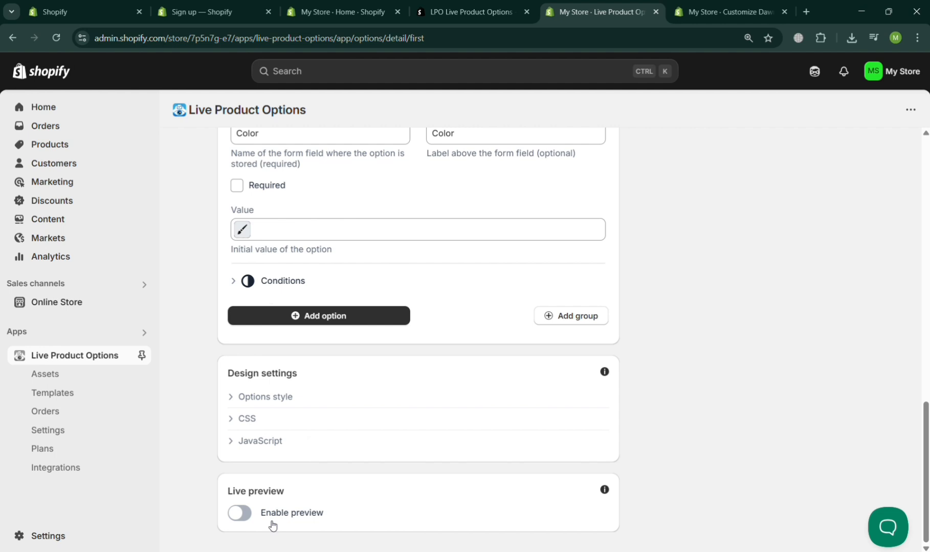
{"action": "left_click", "coordinate": [237, 513]}
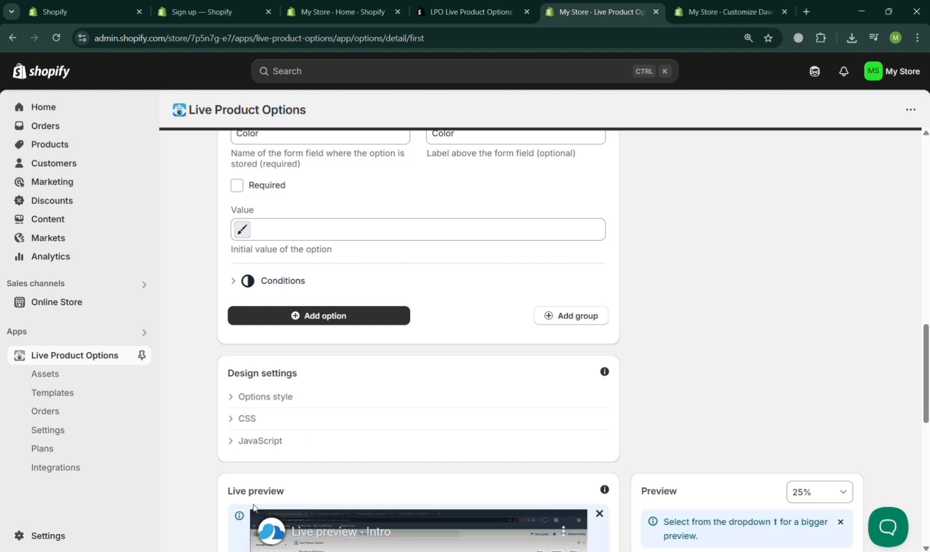
{"action": "scroll", "coordinate": [460, 486], "scroll_direction": "down", "scroll_amount": 1}
{"action": "scroll", "coordinate": [462, 487], "scroll_direction": "down", "scroll_amount": 3}
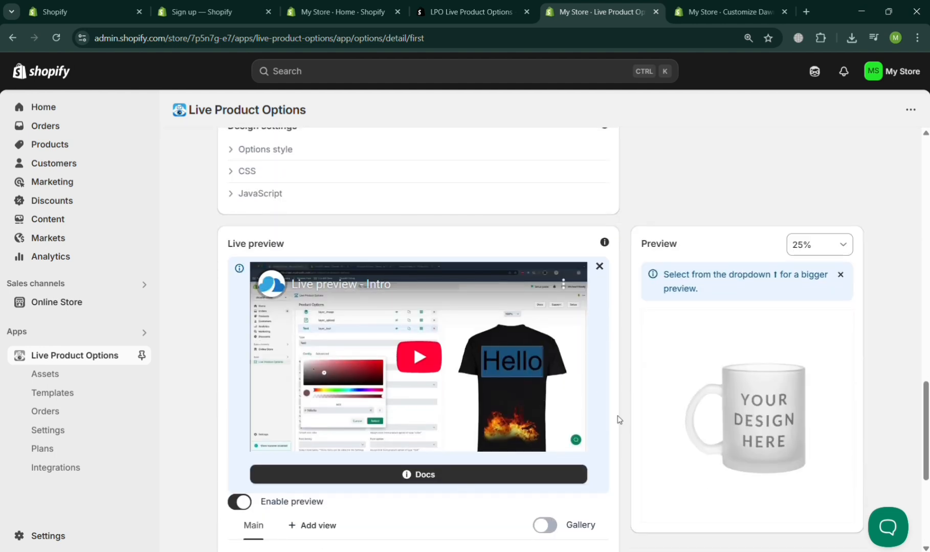
{"action": "scroll", "coordinate": [619, 420], "scroll_direction": "down", "scroll_amount": 4}
{"action": "scroll", "coordinate": [619, 420], "scroll_direction": "down", "scroll_amount": 1}
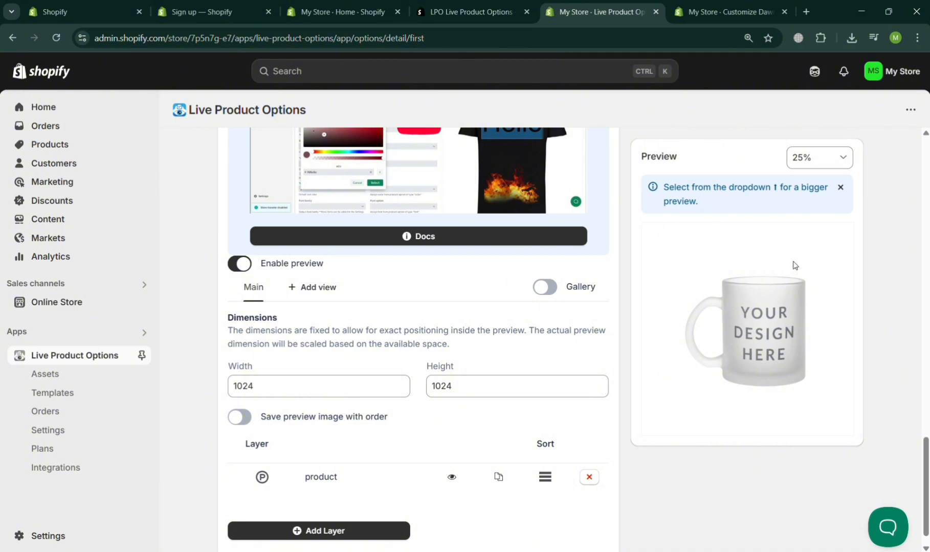
Step: Set the status of the Customized Mug Design product options to Active
{"action": "scroll", "coordinate": [505, 210], "scroll_direction": "up", "scroll_amount": 5}
{"action": "scroll", "coordinate": [504, 210], "scroll_direction": "down", "scroll_amount": 4}
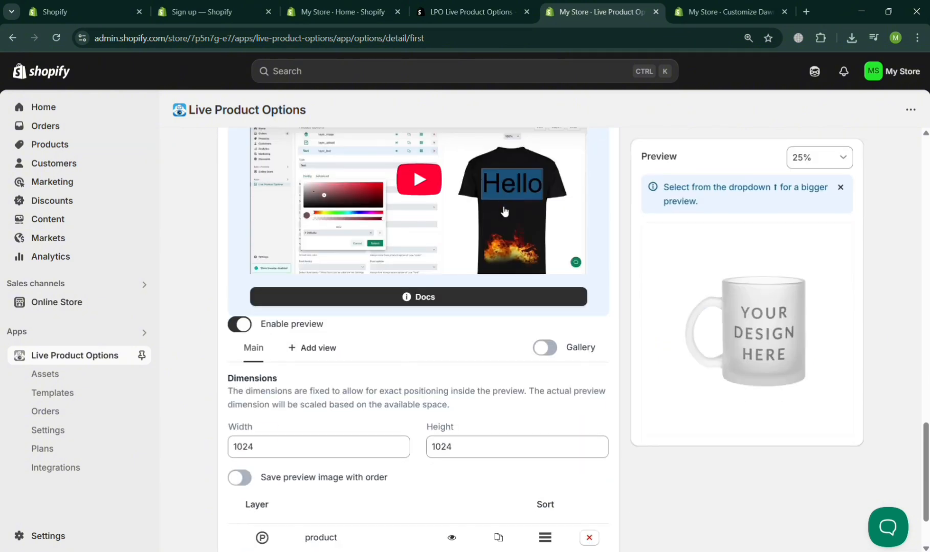
{"action": "scroll", "coordinate": [362, 341], "scroll_direction": "down", "scroll_amount": 2}
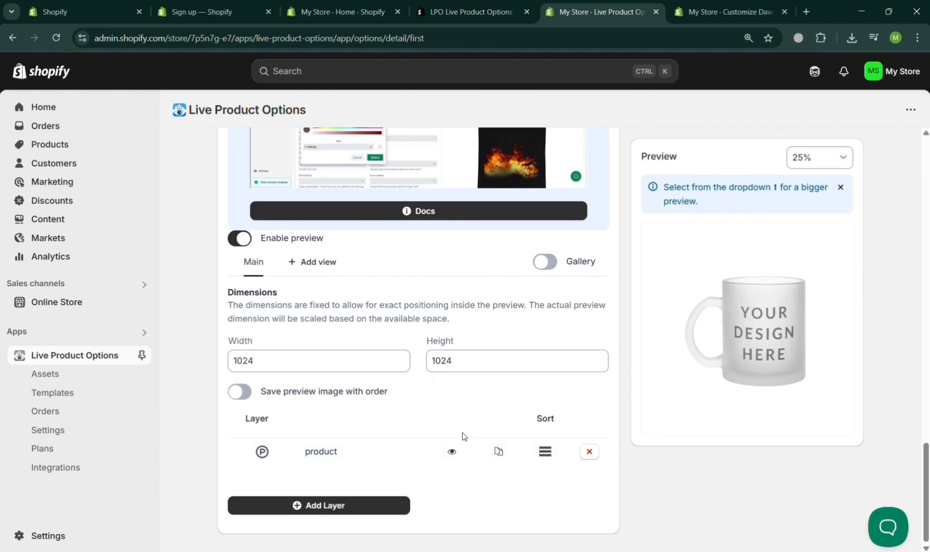
{"action": "scroll", "coordinate": [462, 436], "scroll_direction": "up", "scroll_amount": 9}
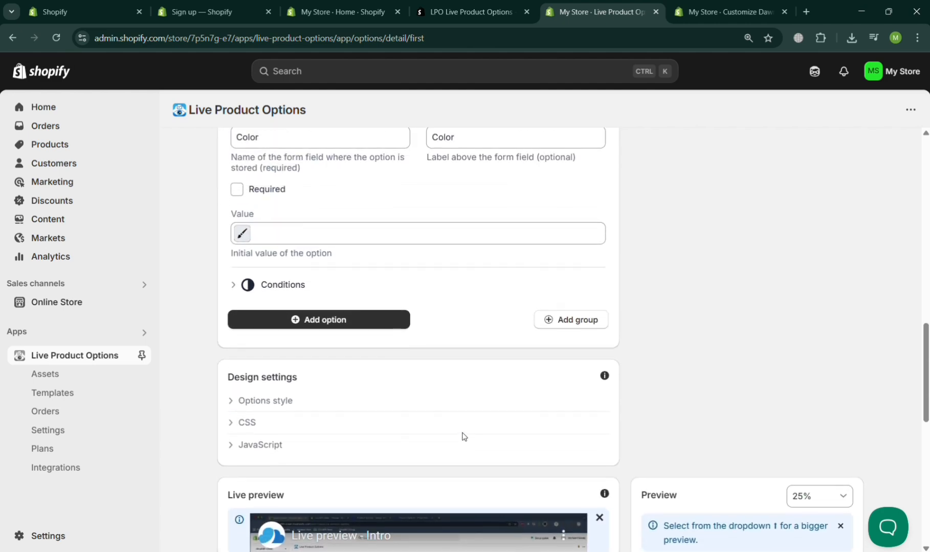
{"action": "scroll", "coordinate": [462, 436], "scroll_direction": "up", "scroll_amount": 8}
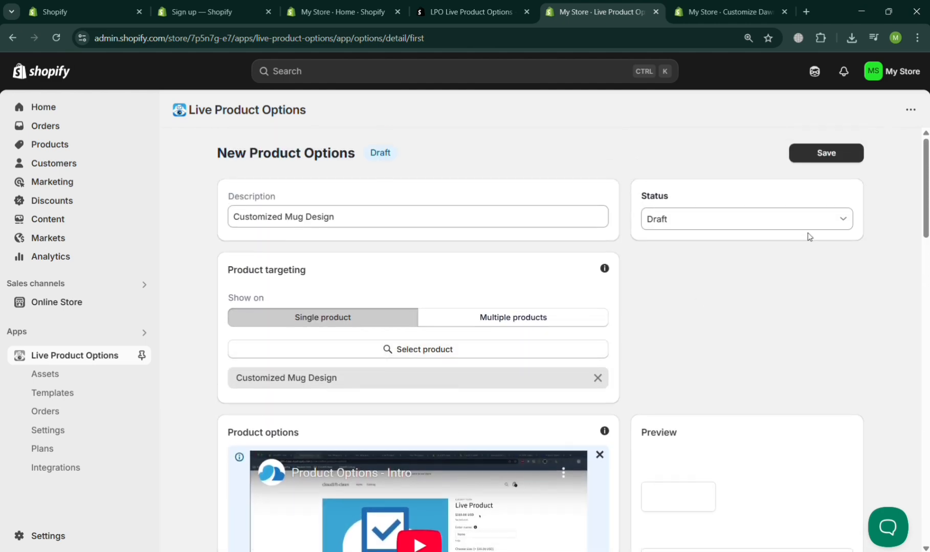
{"action": "left_click", "coordinate": [808, 221]}
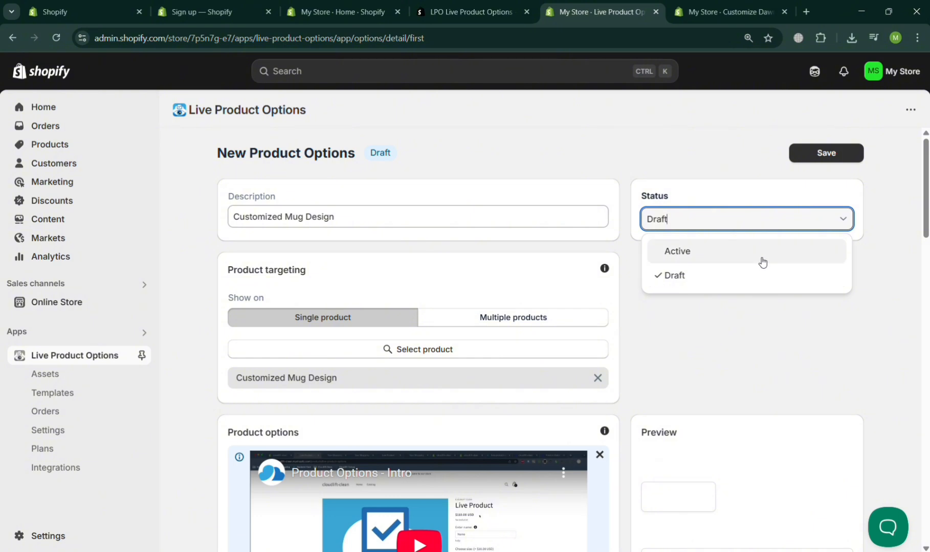
{"action": "left_click", "coordinate": [761, 262]}
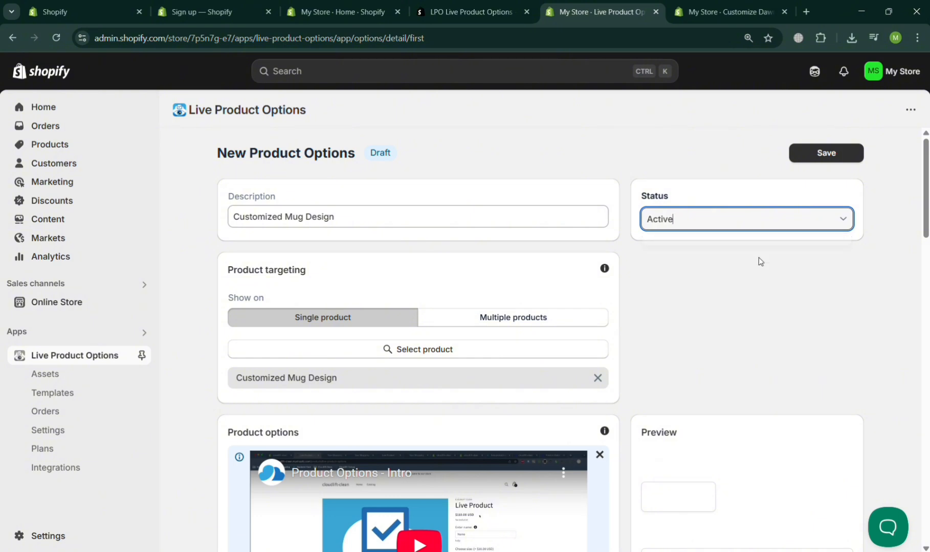
Step: Check the preview of the product options and save the Customized Mug Design configuration
{"action": "left_click", "coordinate": [745, 338]}
{"action": "scroll", "coordinate": [746, 340], "scroll_direction": "down", "scroll_amount": 4}
{"action": "scroll", "coordinate": [747, 341], "scroll_direction": "up", "scroll_amount": 1}
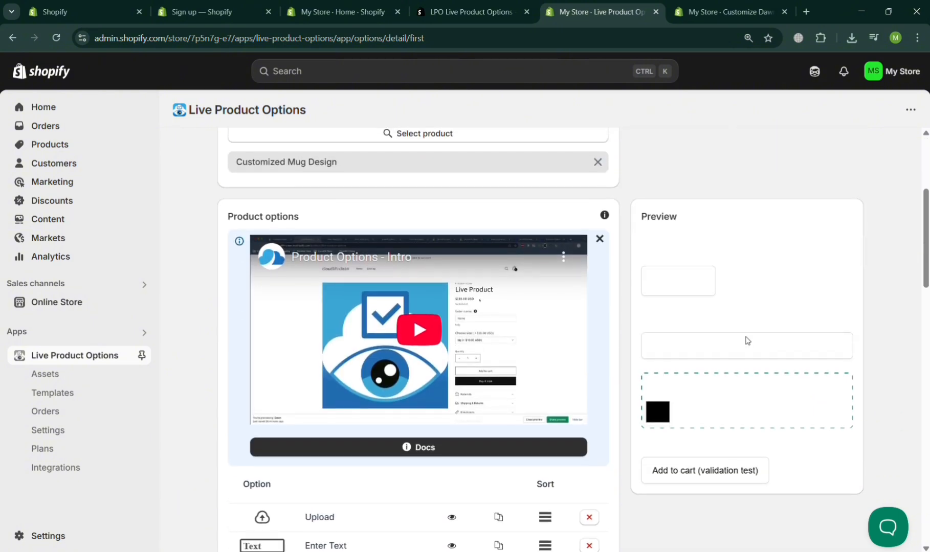
{"action": "scroll", "coordinate": [698, 417], "scroll_direction": "up", "scroll_amount": 5}
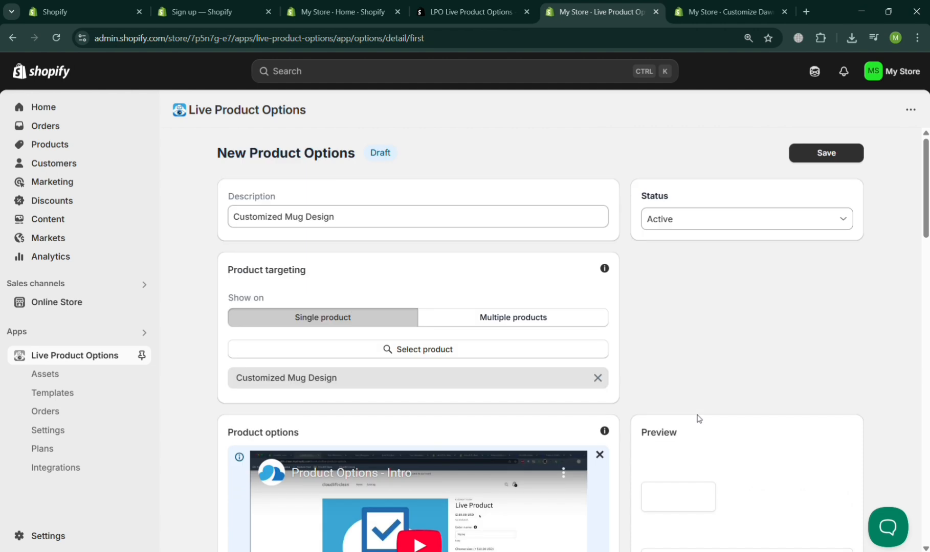
{"action": "left_click", "coordinate": [851, 150]}
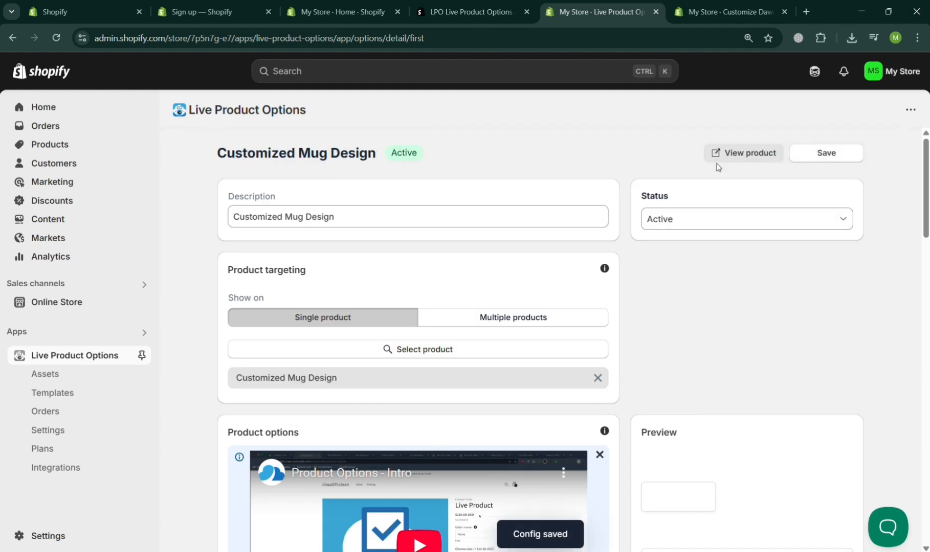
Step: View the mug's live product page, examine its option fields, and remove the fileUpload Image entry
{"action": "left_click", "coordinate": [736, 159]}
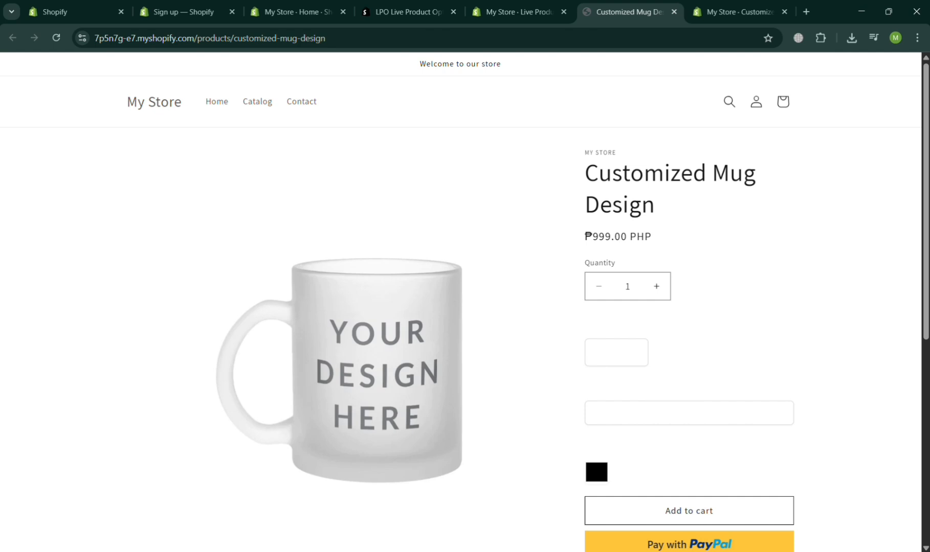
{"action": "scroll", "coordinate": [623, 263], "scroll_direction": "down", "scroll_amount": 3}
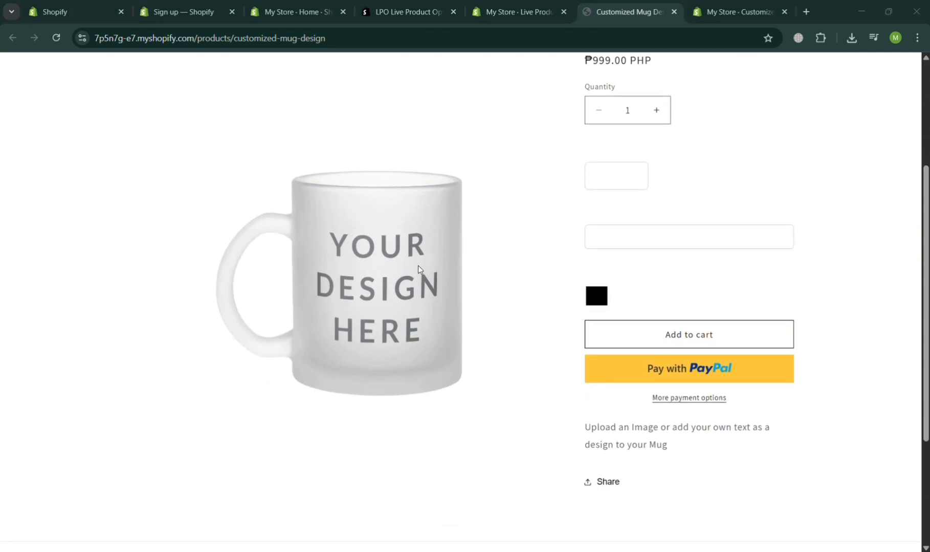
{"action": "scroll", "coordinate": [451, 246], "scroll_direction": "up", "scroll_amount": 3}
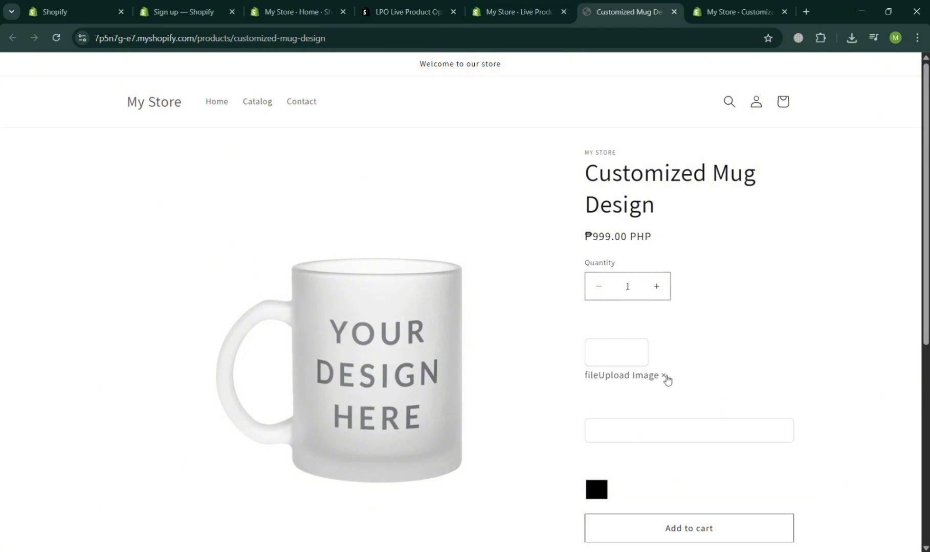
{"action": "left_click", "coordinate": [665, 375]}
{"action": "left_click", "coordinate": [639, 402]}
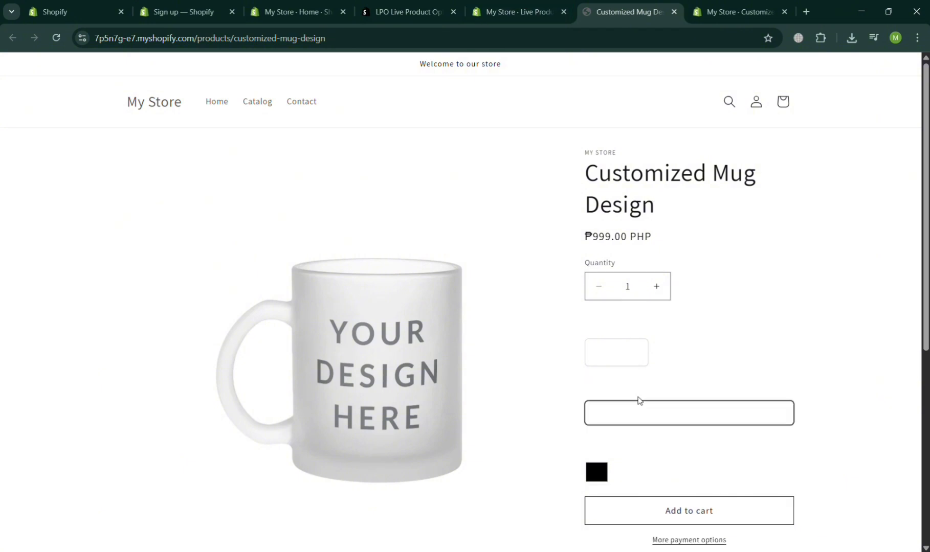
Step: Switch to the theme editor and inspect the Buy buttons block and the Product information section on the mug's product page
{"action": "left_click", "coordinate": [552, 11]}
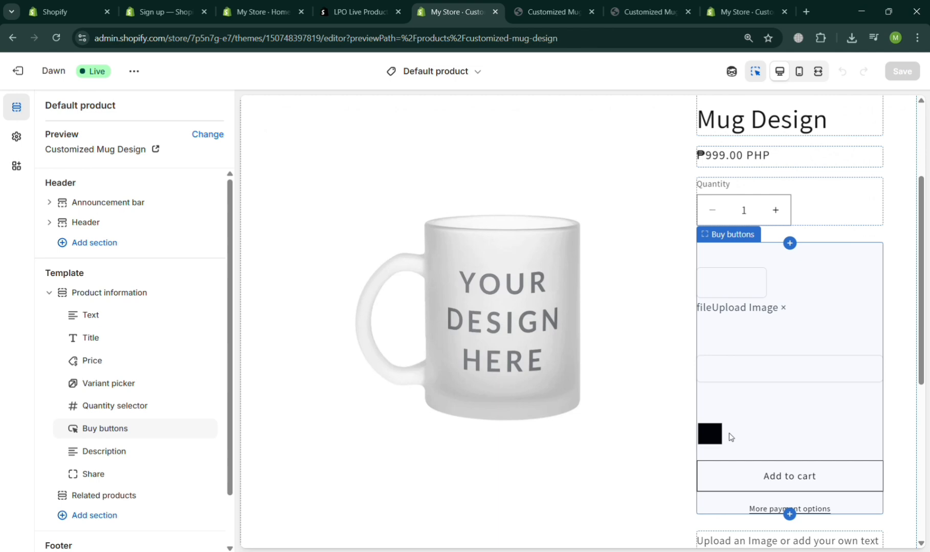
{"action": "left_click", "coordinate": [748, 380]}
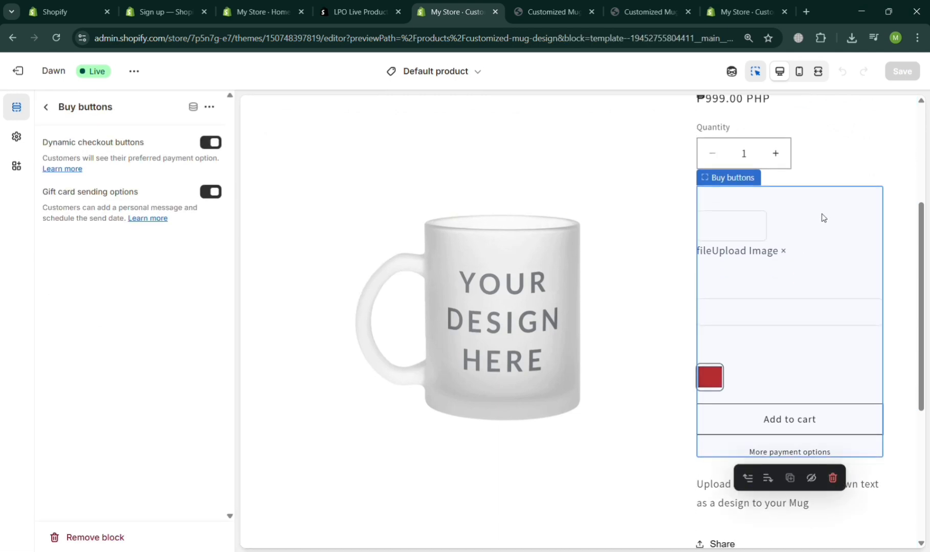
{"action": "scroll", "coordinate": [768, 380], "scroll_direction": "up", "scroll_amount": 1}
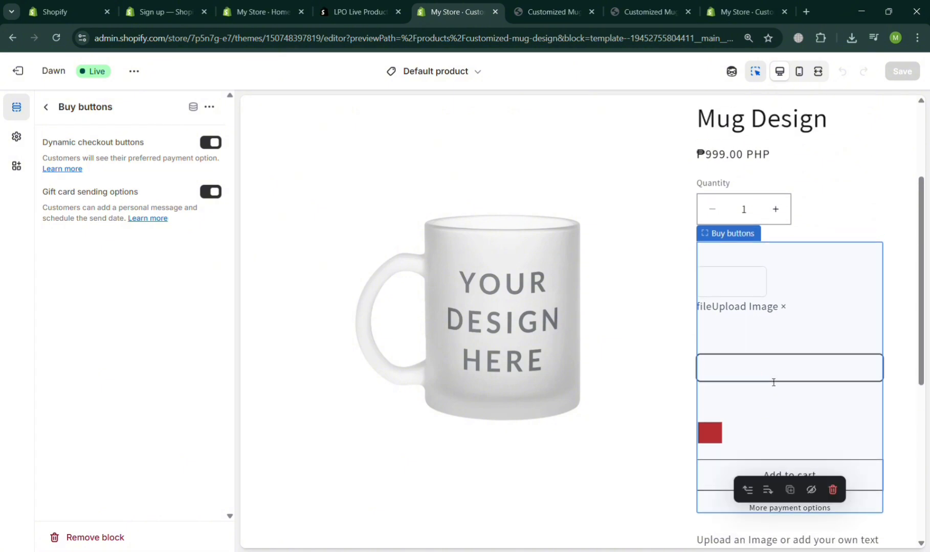
{"action": "left_click", "coordinate": [657, 357]}
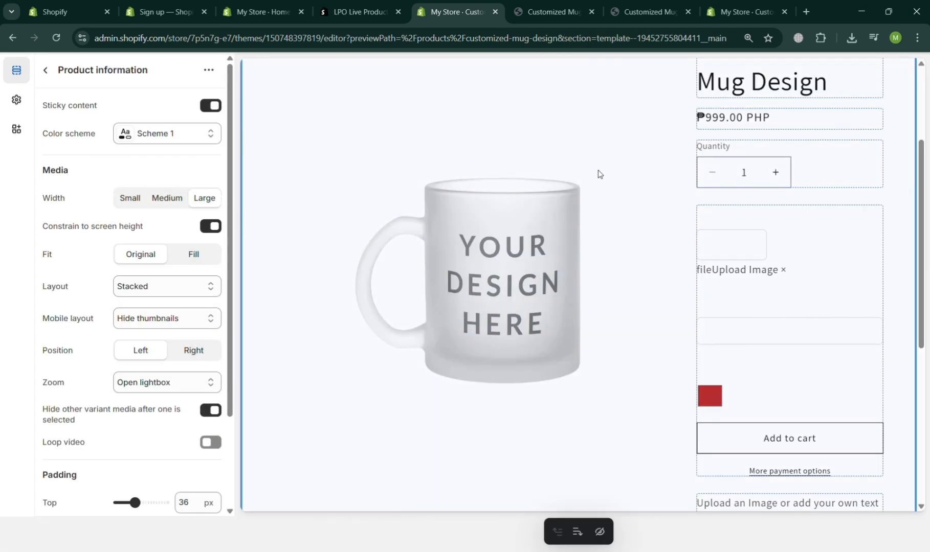
{"action": "scroll", "coordinate": [600, 175], "scroll_direction": "up", "scroll_amount": 4}
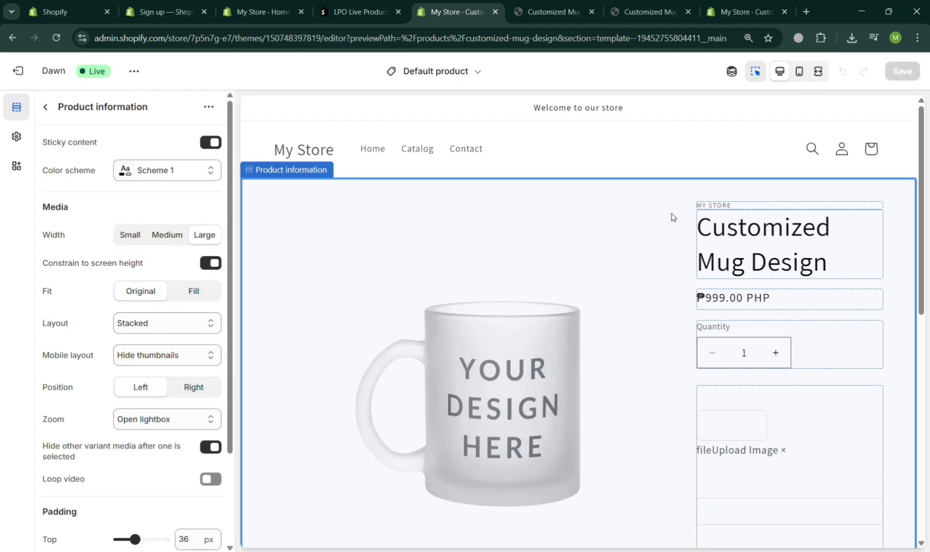